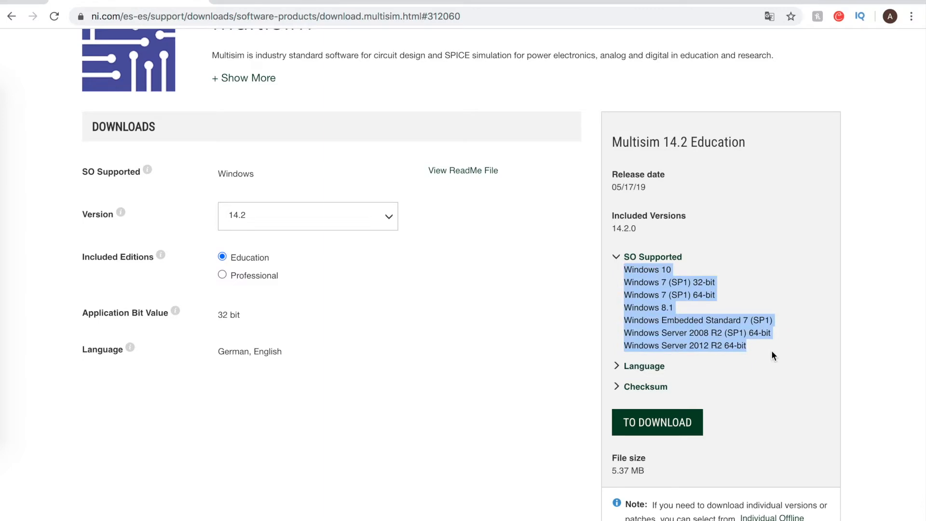
pyautogui.click(560, 297)
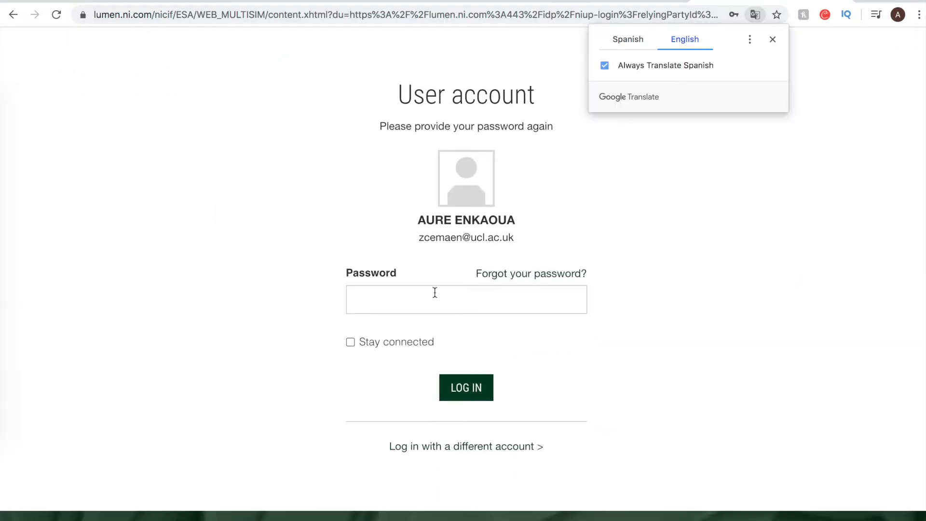
pyautogui.click(434, 292)
pyautogui.click(418, 324)
pyautogui.click(481, 393)
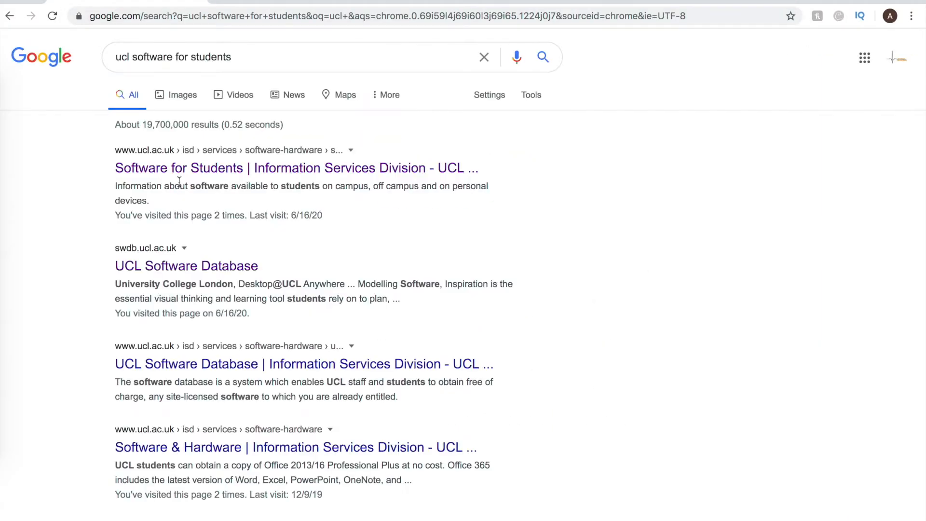
# Step: Open the list of software available for home use from UCL's Software for Students page
pyautogui.click(175, 169)
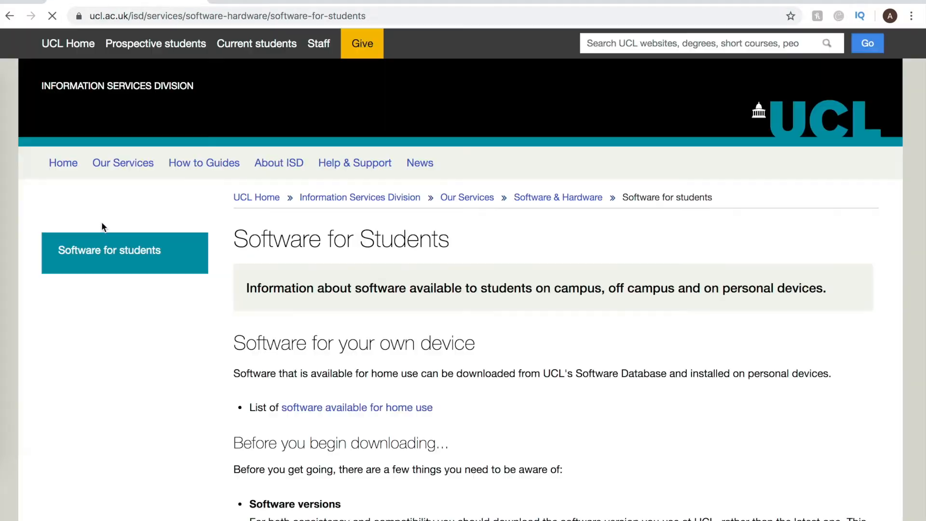
pyautogui.scroll(-2, 284, 328)
pyautogui.click(355, 321)
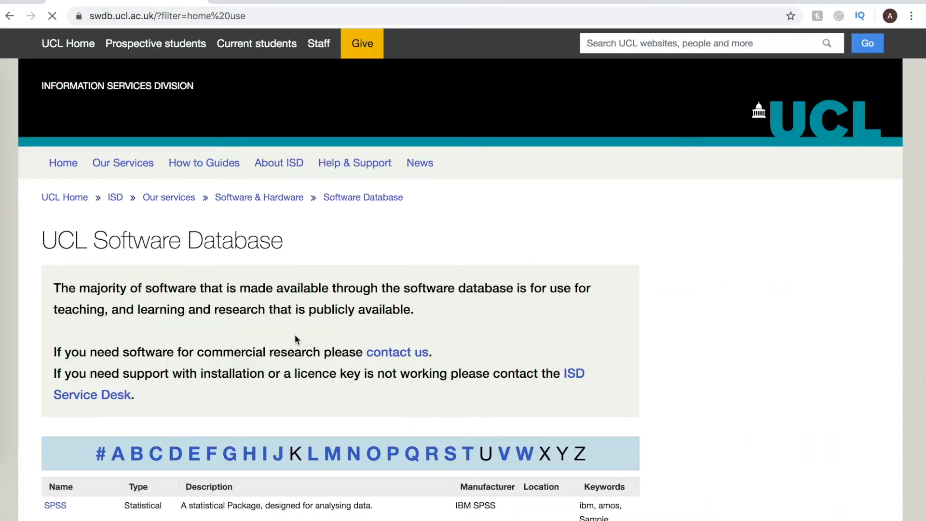
# Step: Search the UCL Software Database for "multisim" and open the Labview package details
pyautogui.scroll(-5, 290, 338)
pyautogui.scroll(-1, 286, 341)
pyautogui.moveTo(572, 211); pyautogui.dragTo(439, 219)
pyautogui.write('multisim')
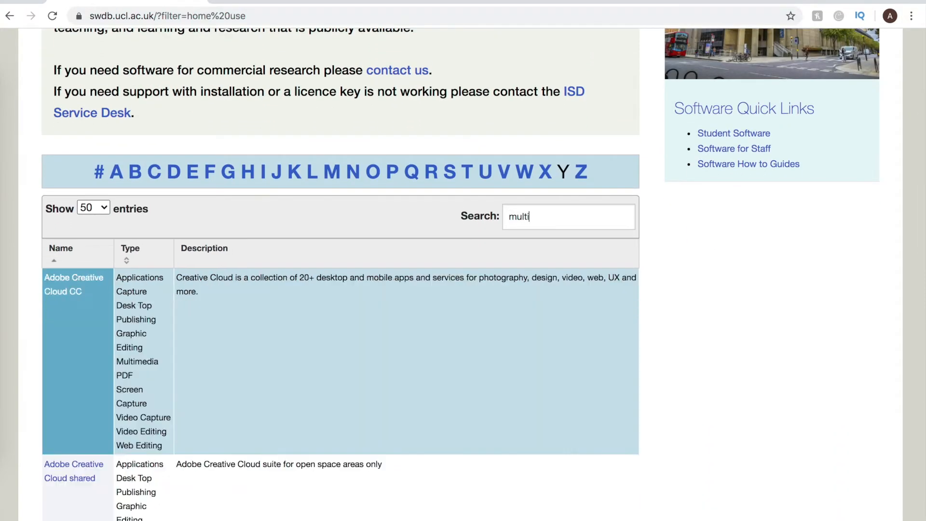
pyautogui.click(50, 280)
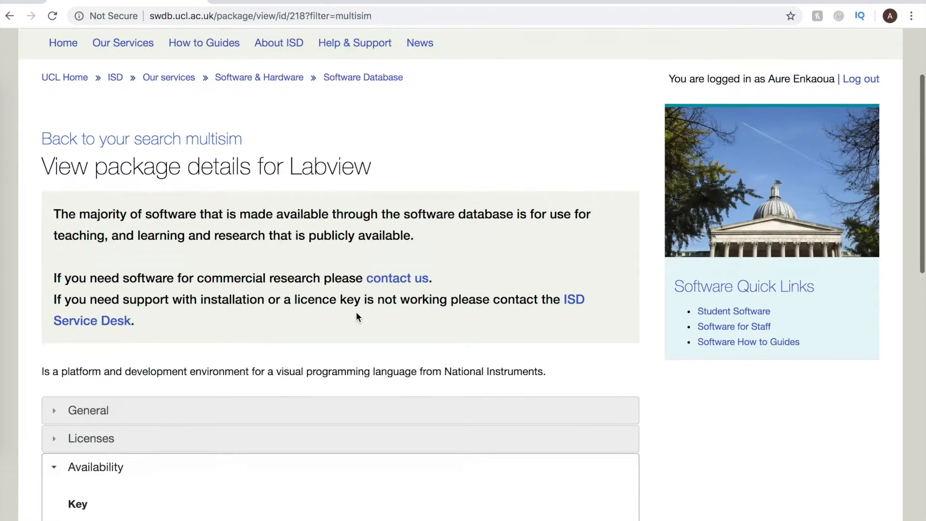
# Step: Expand the 2018 downloads of the Labview package and open the download page for the Mac student edition
pyautogui.scroll(-8, 338, 314)
pyautogui.scroll(-5, 314, 320)
pyautogui.click(107, 372)
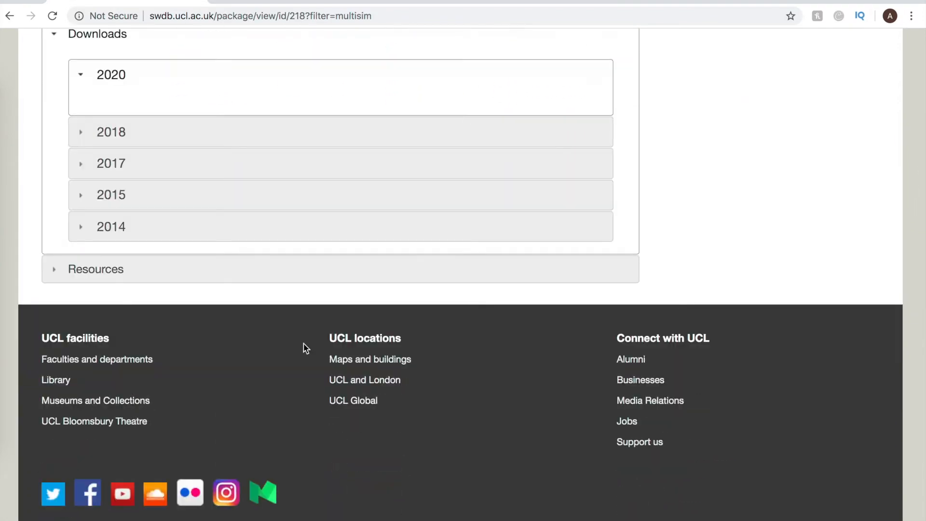
pyautogui.click(83, 299)
pyautogui.scroll(-6, 291, 372)
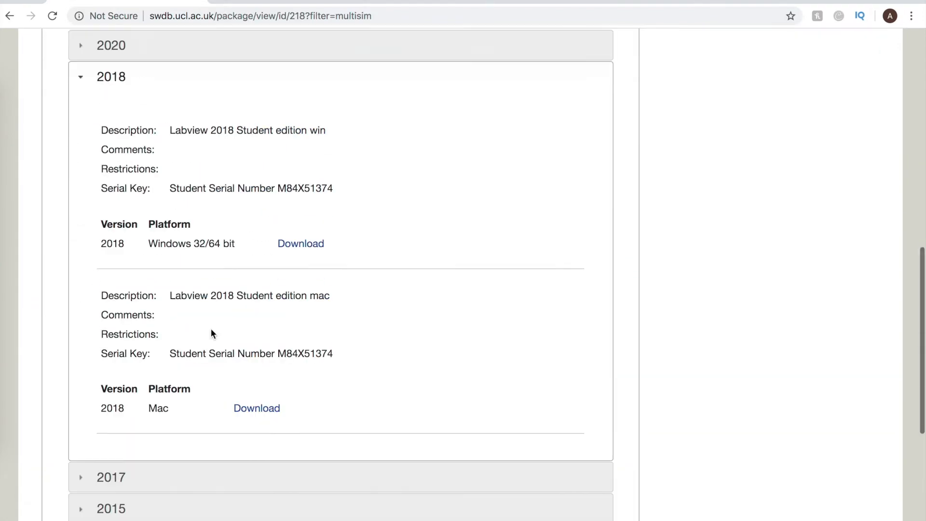
pyautogui.click(259, 311)
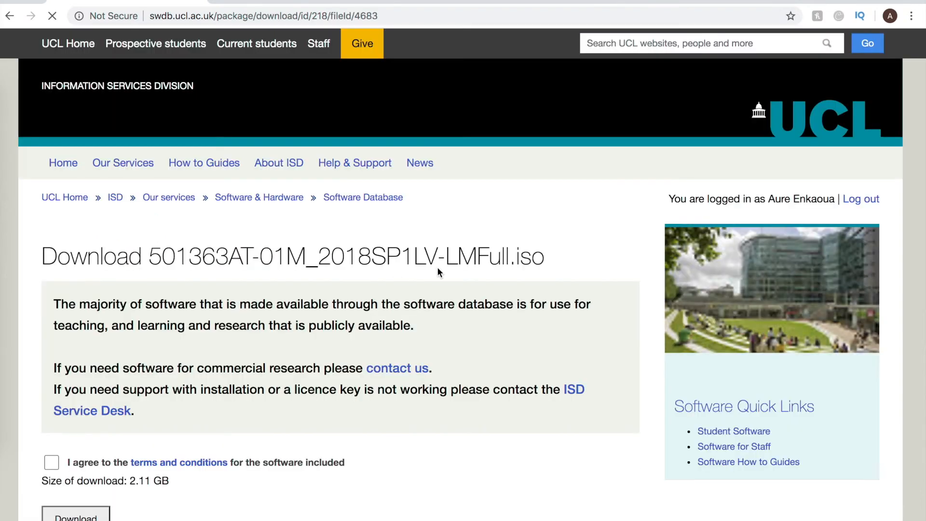
# Step: Agree to the software's terms and conditions and start downloading the Labview 2018 Student edition for Mac
pyautogui.scroll(-3, 436, 267)
pyautogui.click(52, 288)
pyautogui.click(73, 344)
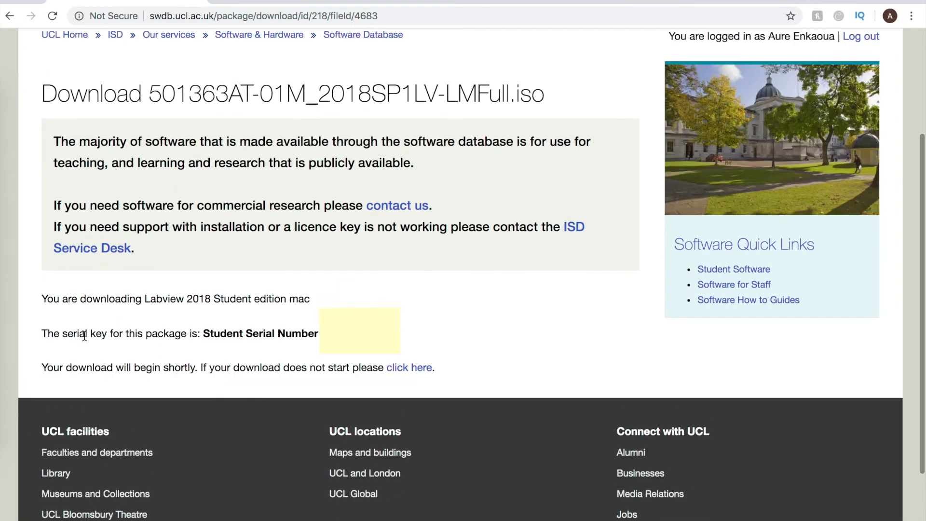
pyautogui.scroll(-1, 194, 332)
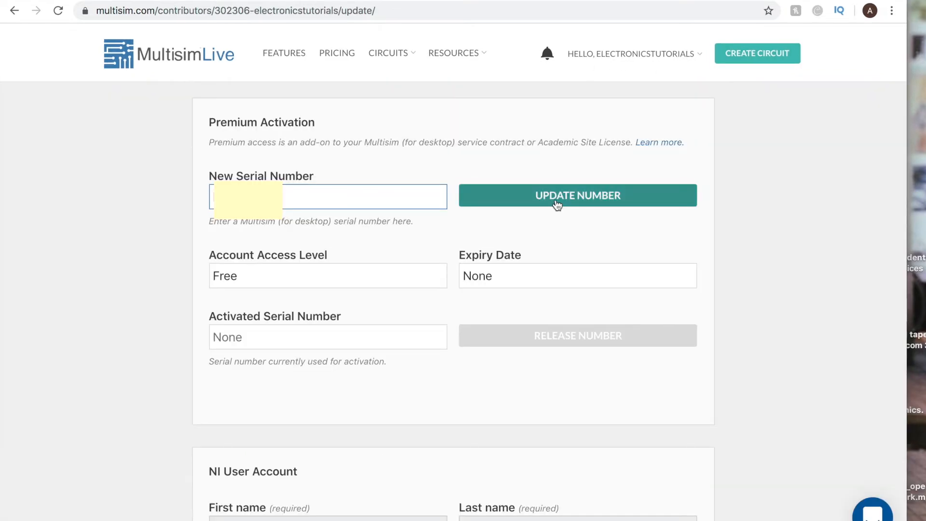
# Step: Submit the Multisim serial number for Premium Activation on the Multisim Live profile page
pyautogui.click(555, 199)
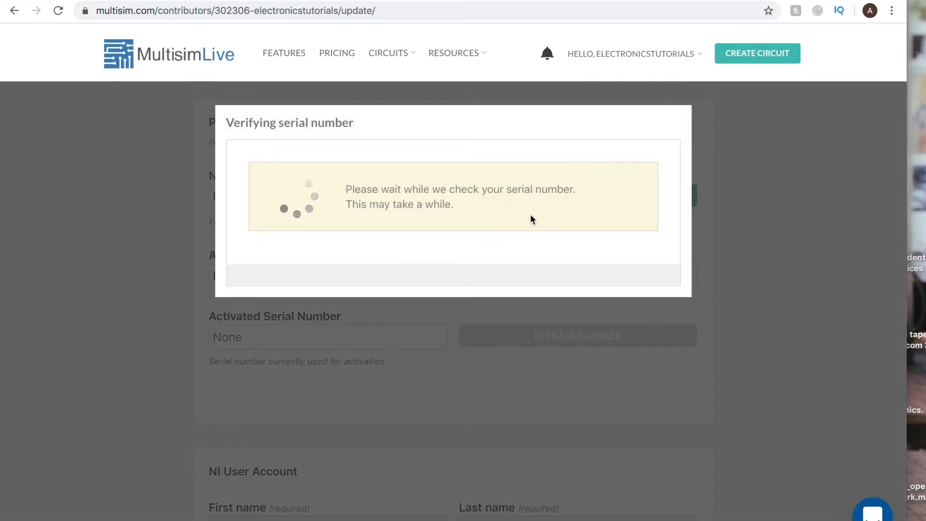
pyautogui.click(621, 322)
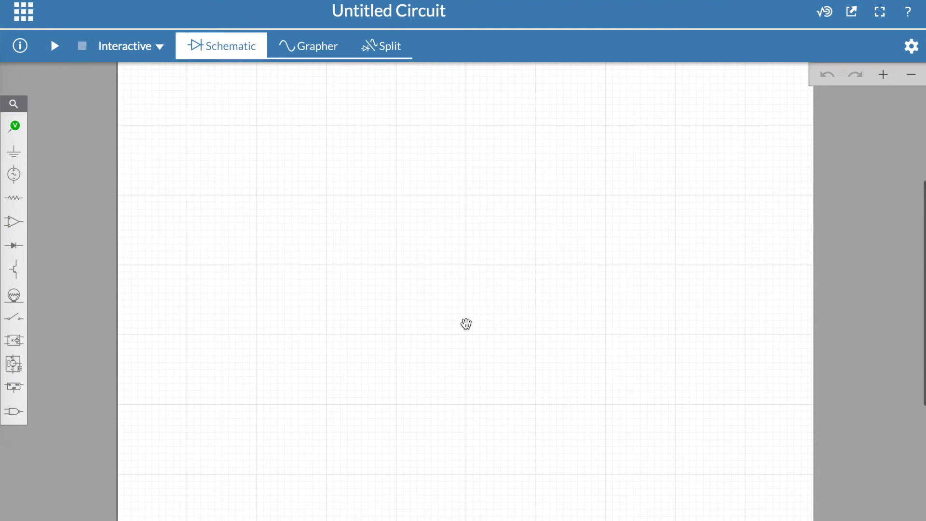
# Step: Set the schematic sheet's width to 100 and height to 100 in the document settings
pyautogui.click(911, 47)
pyautogui.click(864, 474)
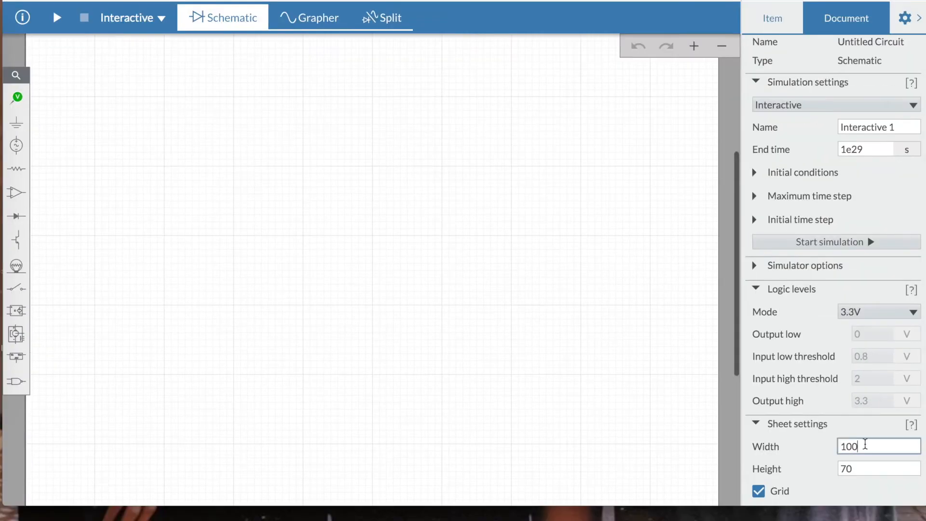
pyautogui.press('Left')
pyautogui.press('Left')
pyautogui.press('BackSpace')
pyautogui.write('2')
pyautogui.press('Return')
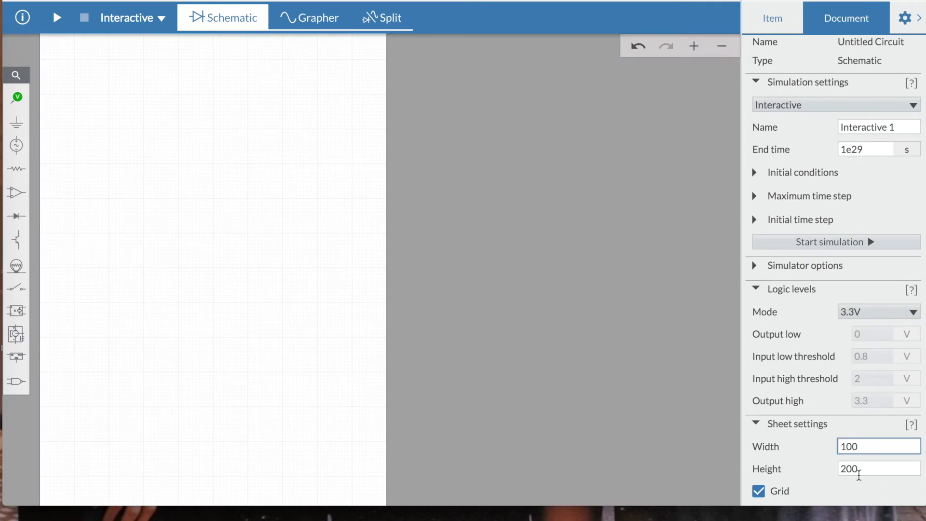
pyautogui.click(859, 474)
pyautogui.press('BackSpace')
pyautogui.press('BackSpace')
pyautogui.press('BackSpace')
pyautogui.write('100')
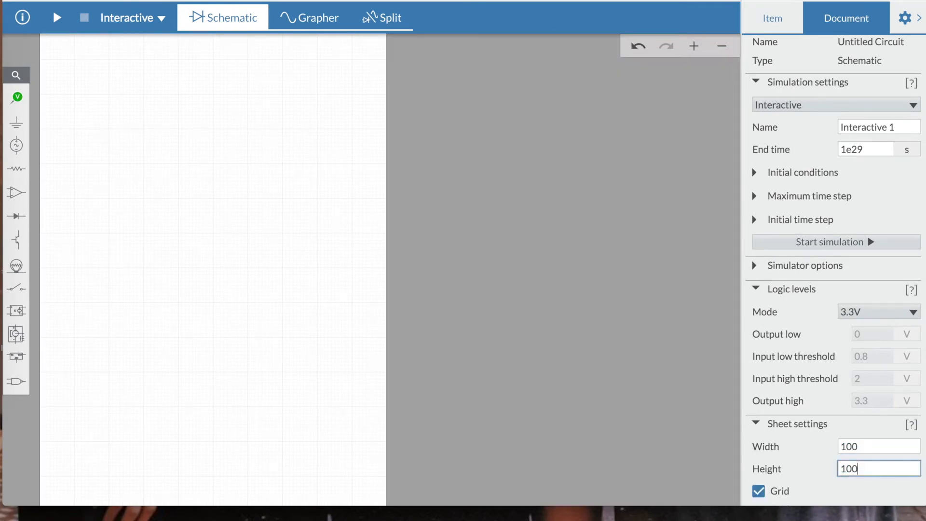
# Step: Enlarge the blank sheet in the workspace and hide the document settings
pyautogui.moveTo(338, 265); pyautogui.dragTo(512, 352)
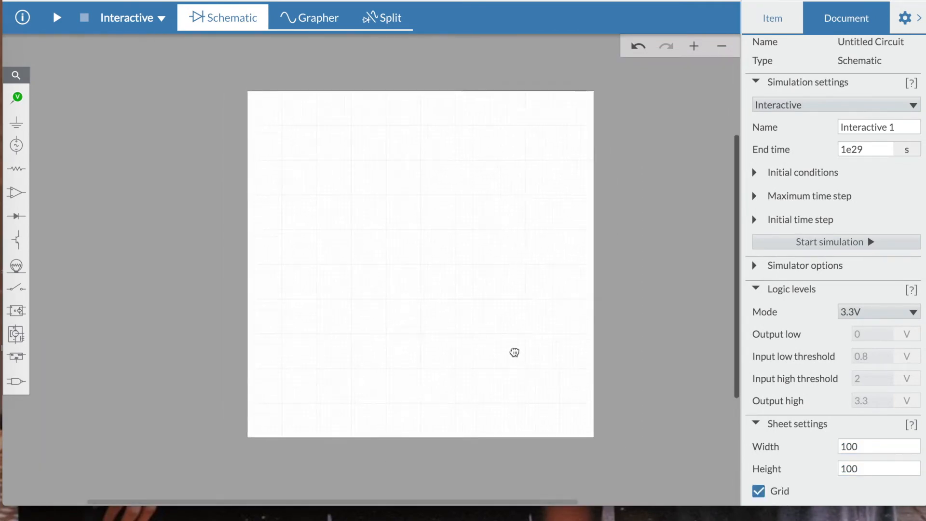
pyautogui.click(694, 46)
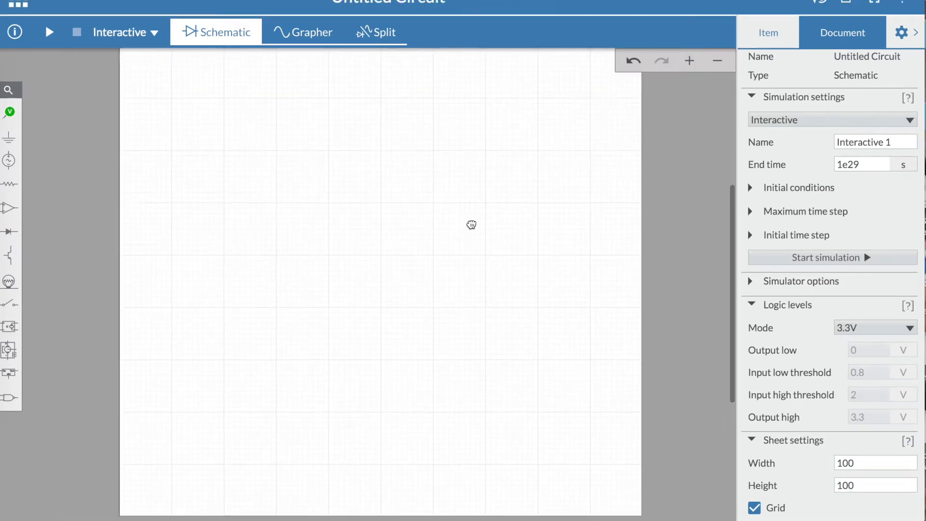
pyautogui.click(690, 60)
pyautogui.click(690, 62)
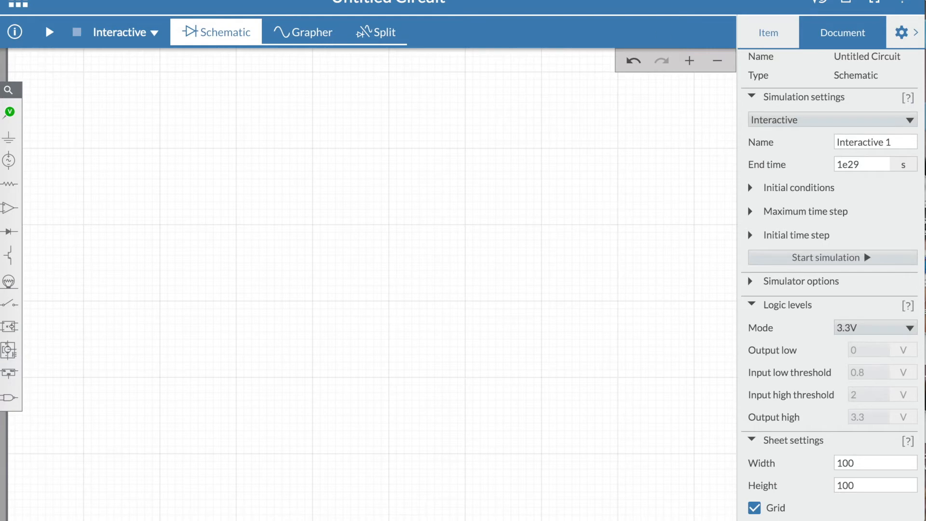
pyautogui.click(906, 31)
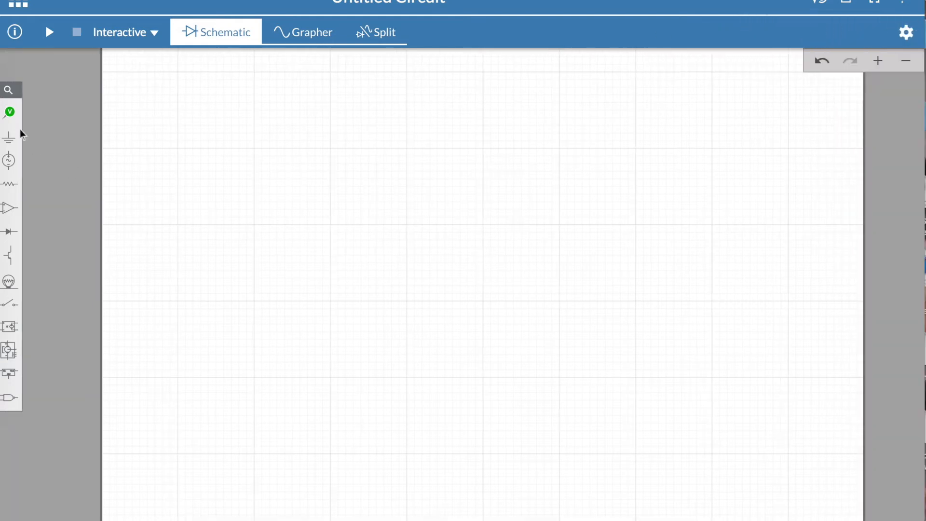
# Step: Examine the Schematic, Grapher and Split views and the available simulation types, keeping Interactive selected
pyautogui.click(205, 36)
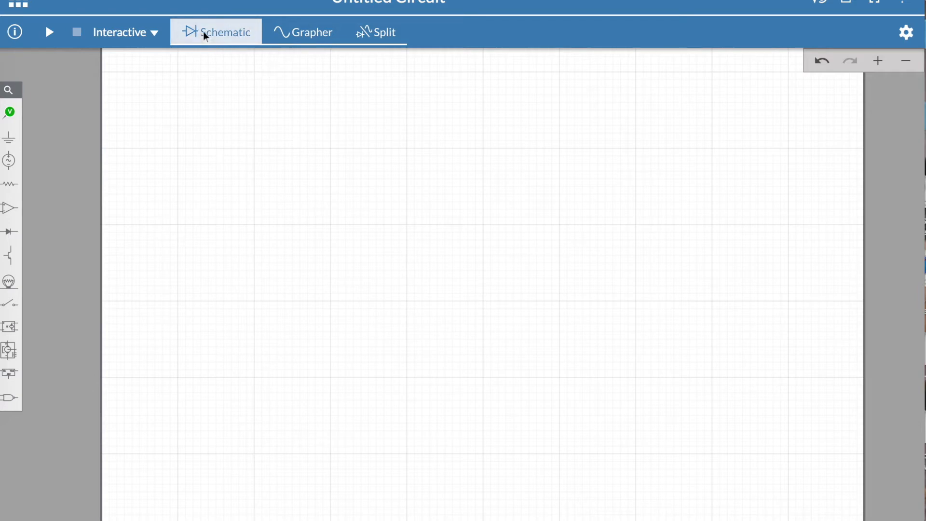
pyautogui.click(311, 36)
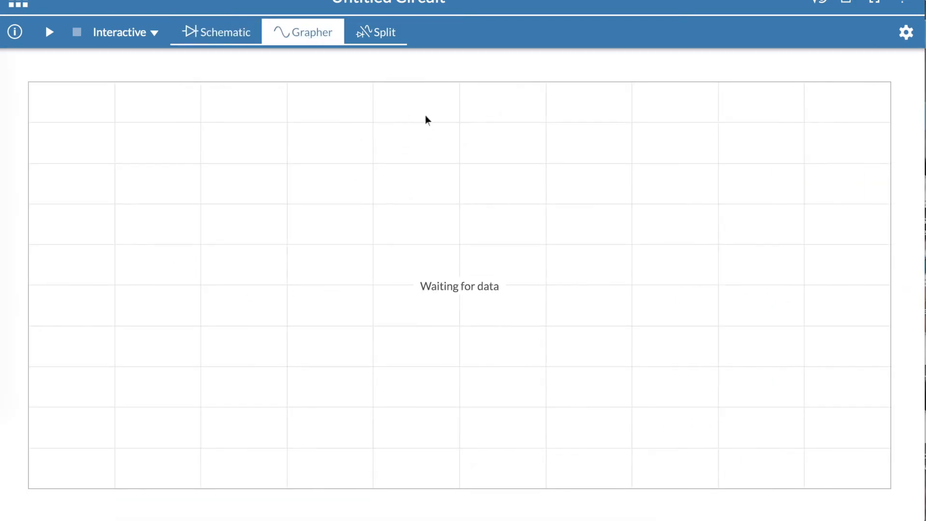
pyautogui.click(384, 47)
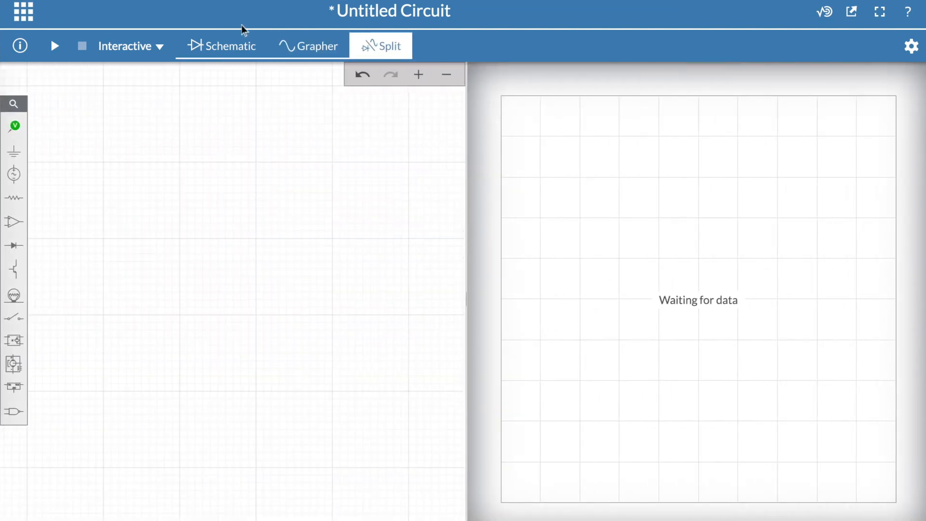
pyautogui.click(160, 48)
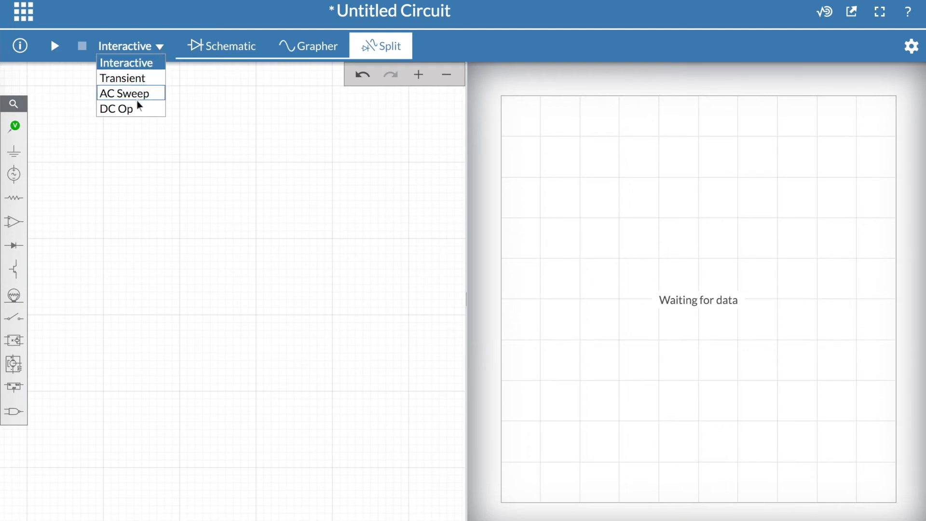
pyautogui.click(155, 62)
# Step: Rename the circuit as "Our first circuit" in the circuit details
pyautogui.click(24, 46)
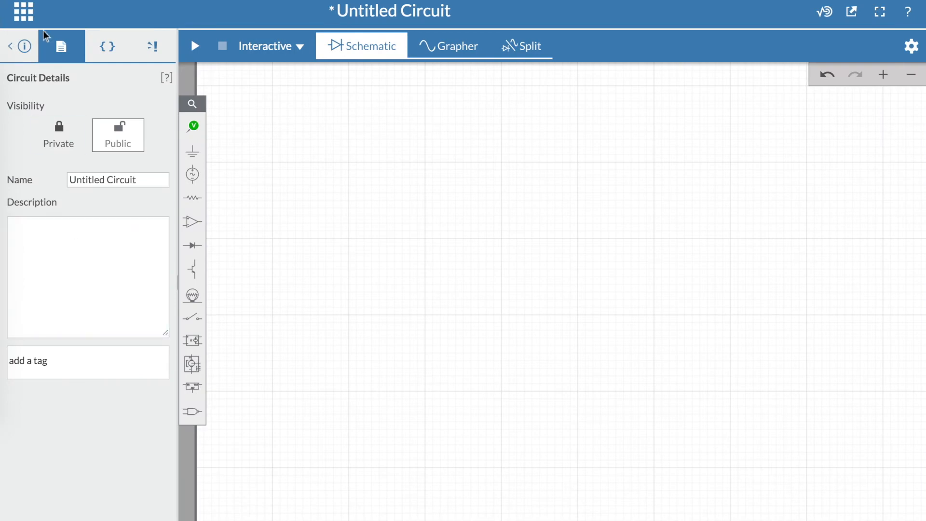
pyautogui.moveTo(137, 179); pyautogui.dragTo(40, 183)
pyautogui.write('Our first cir')
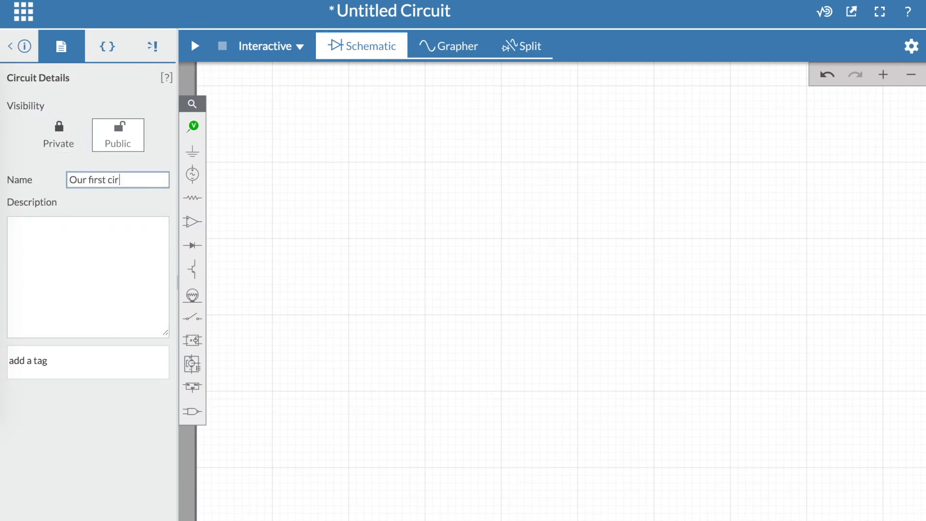
pyautogui.write('cuit')
pyautogui.click(19, 47)
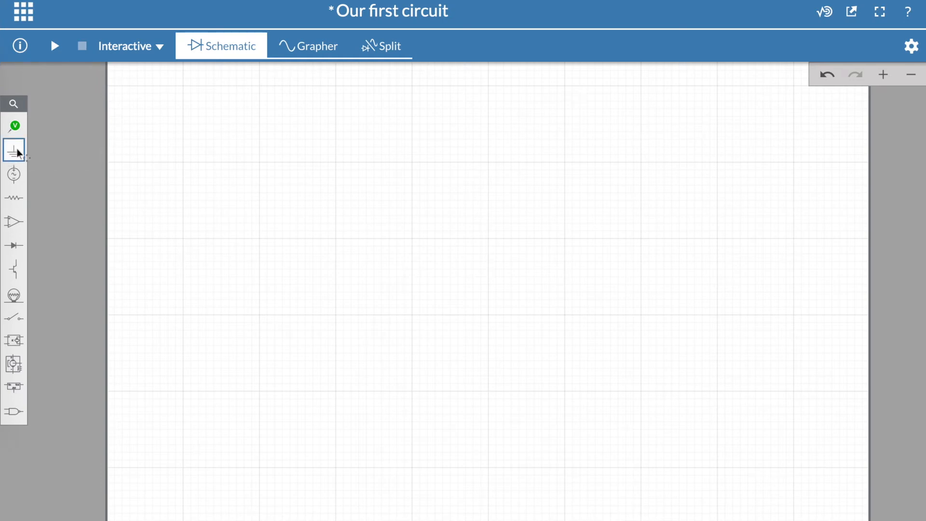
# Step: Place a ground symbol on the schematic in the upper-left part of the sheet
pyautogui.moveTo(16, 156); pyautogui.dragTo(326, 237)
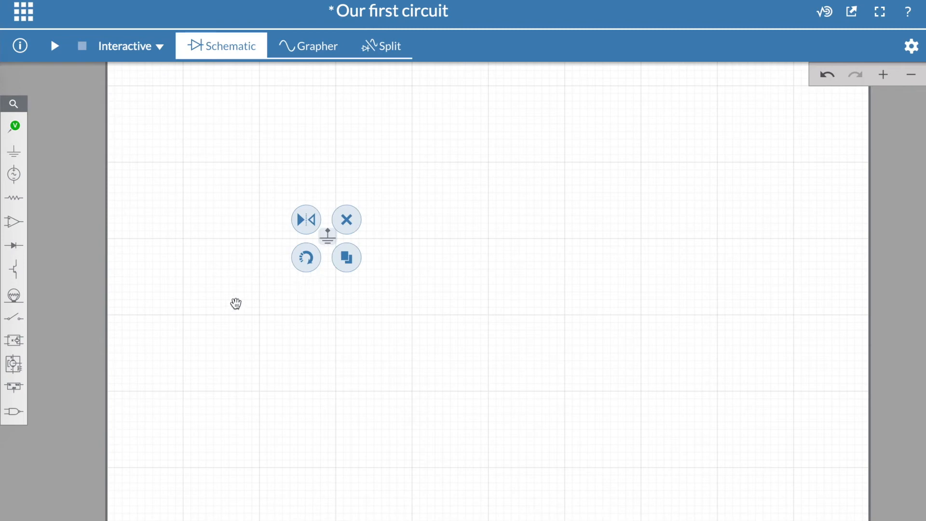
pyautogui.click(161, 267)
pyautogui.click(14, 151)
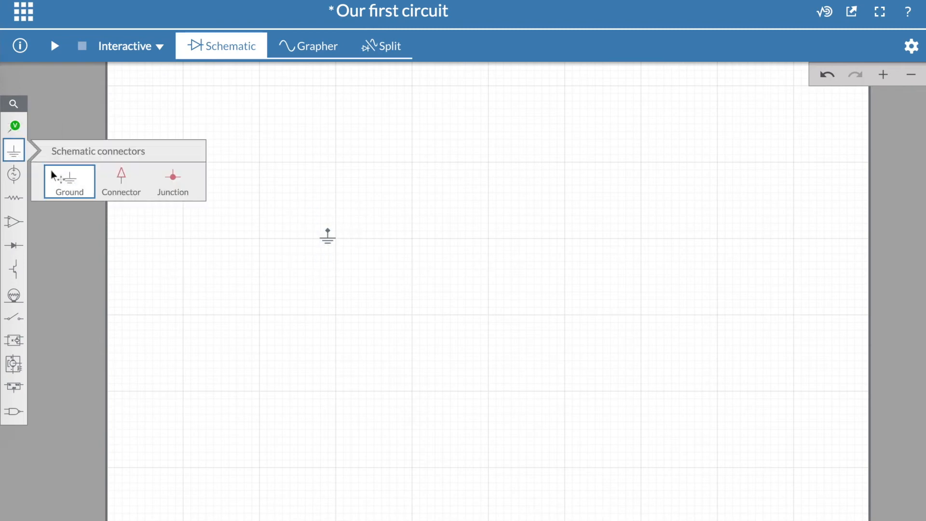
pyautogui.click(14, 174)
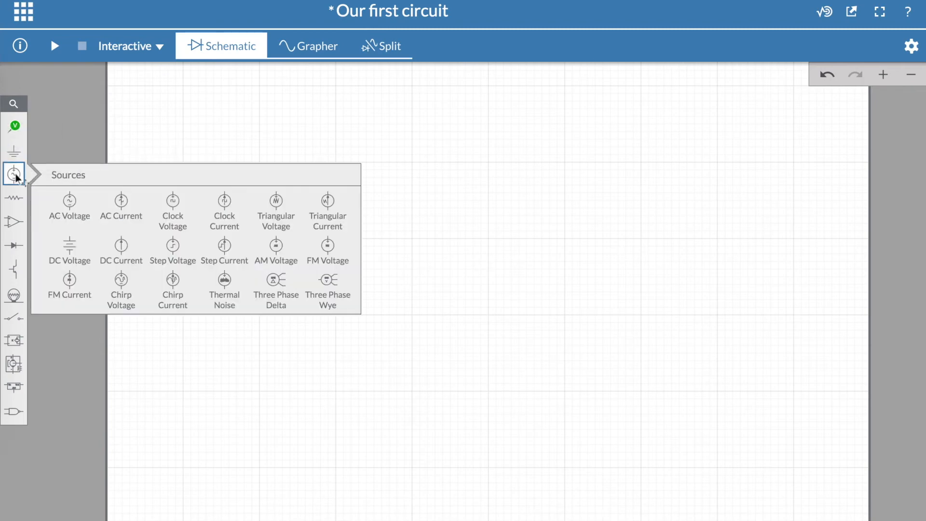
pyautogui.click(14, 197)
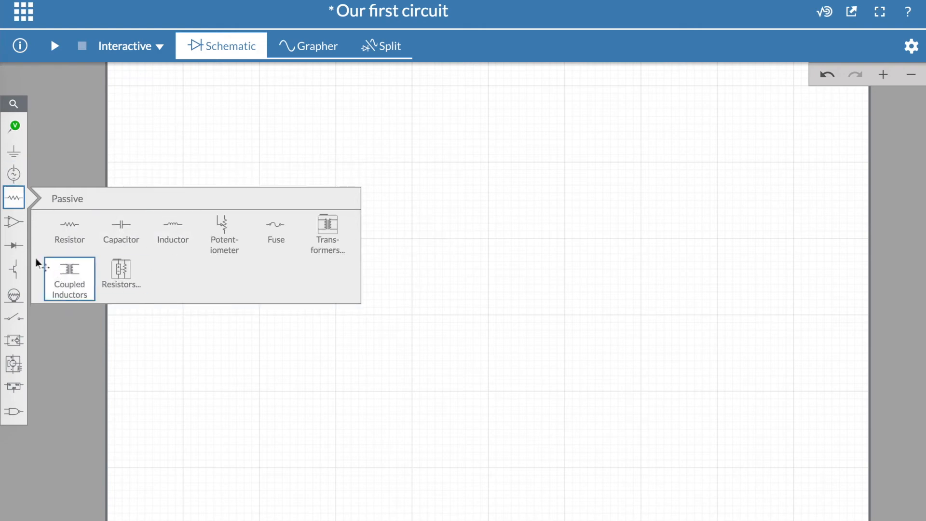
pyautogui.click(12, 225)
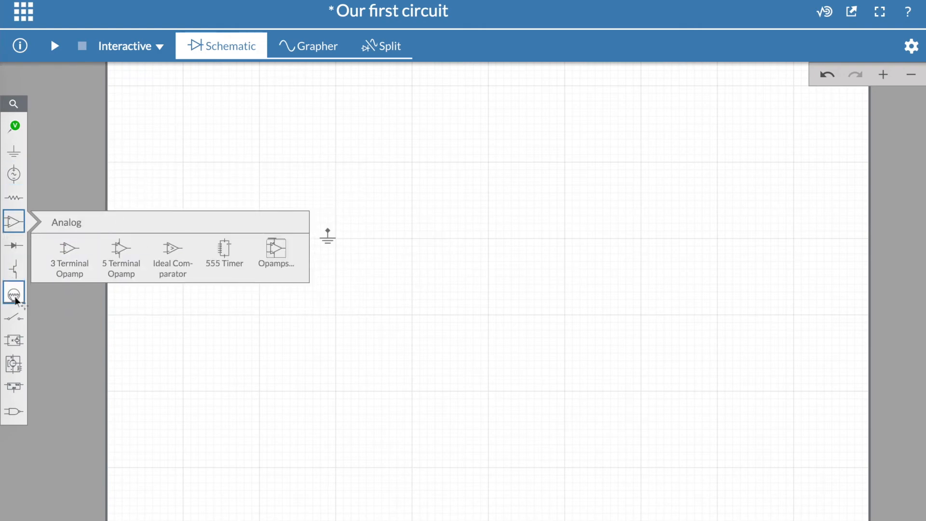
# Step: Place a resistor rotated to vertical, above and to the right of the ground symbol
pyautogui.moveTo(15, 199)
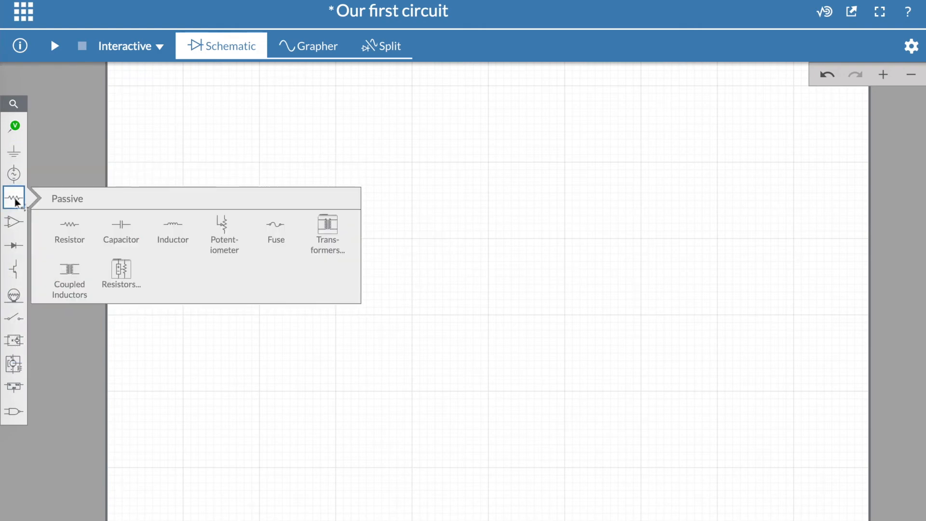
pyautogui.click(69, 237)
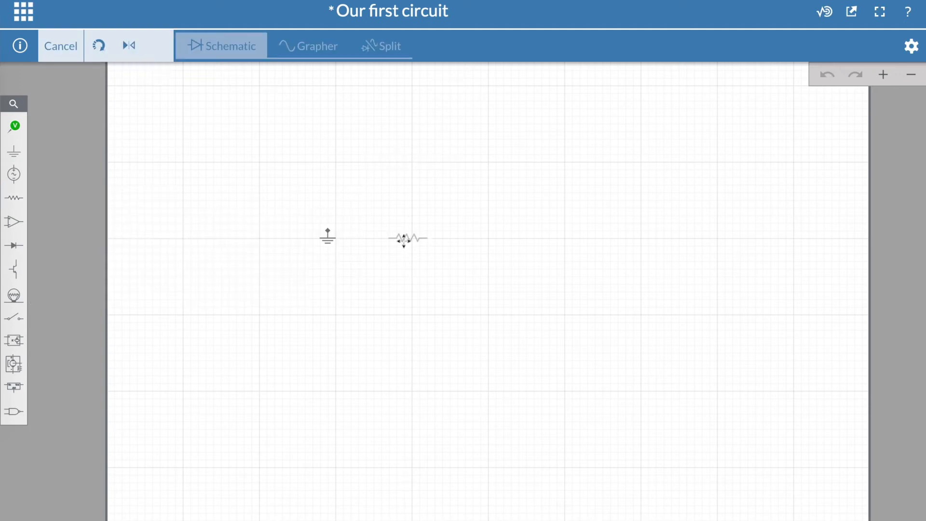
pyautogui.click(409, 229)
pyautogui.click(389, 259)
pyautogui.moveTo(419, 217); pyautogui.dragTo(427, 171)
# Step: Duplicate the vertical resistor and delete the copy
pyautogui.click(442, 220)
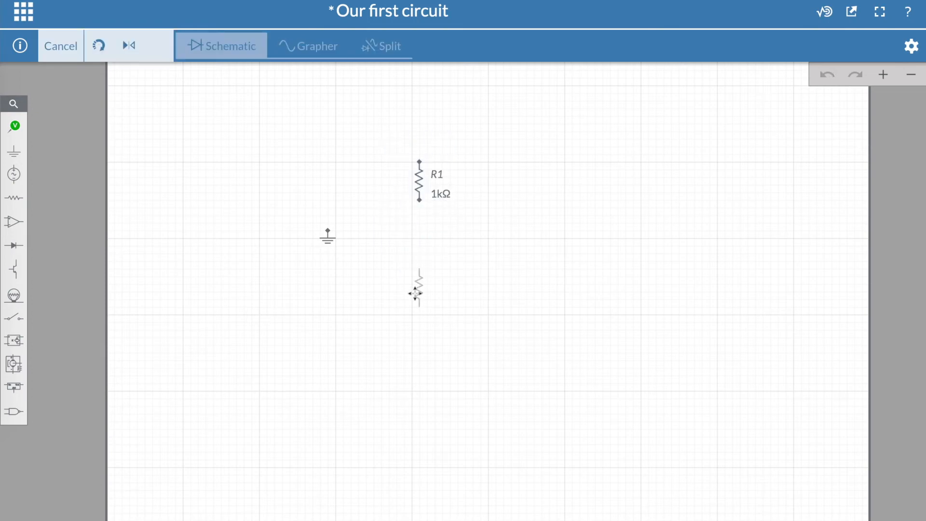
pyautogui.click(318, 158)
pyautogui.click(347, 128)
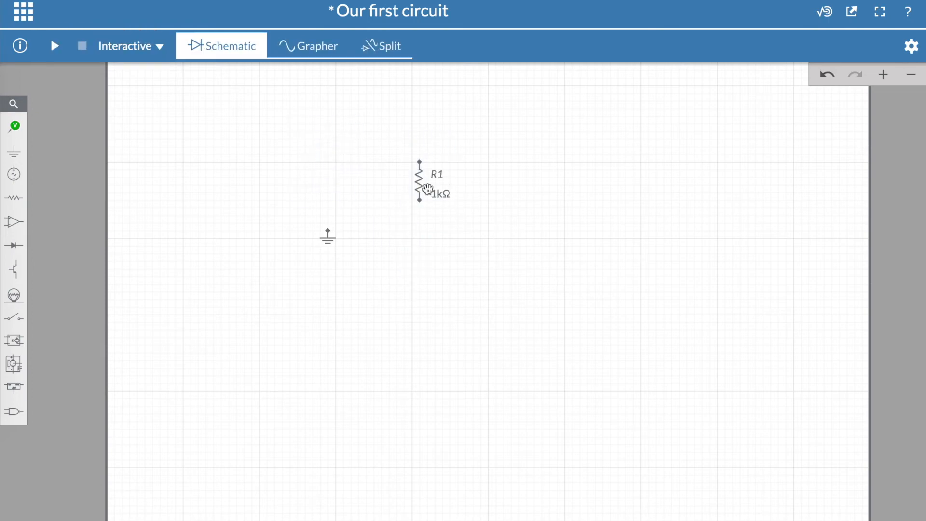
# Step: Rotate the resistor back to horizontal and move it up and to the left, above the ground symbol
pyautogui.click(419, 181)
pyautogui.click(396, 212)
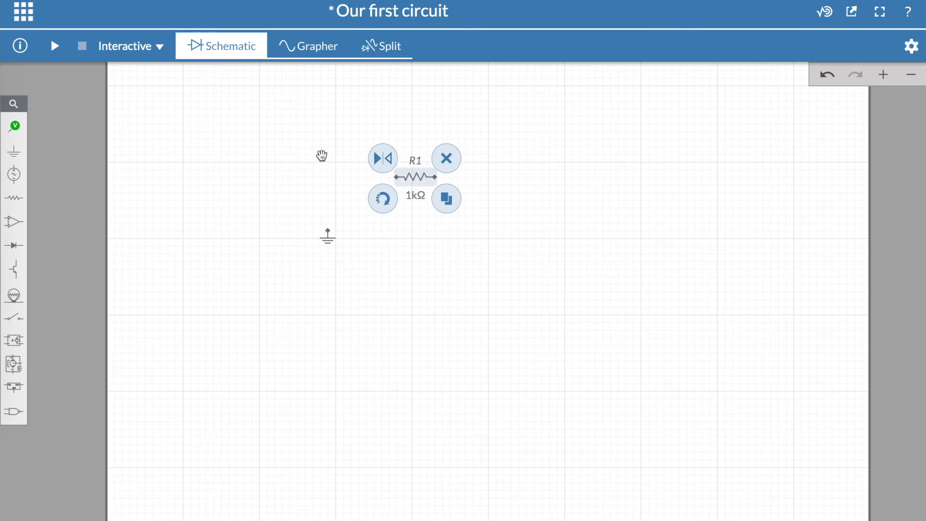
pyautogui.click(387, 160)
pyautogui.moveTo(408, 176); pyautogui.dragTo(388, 153)
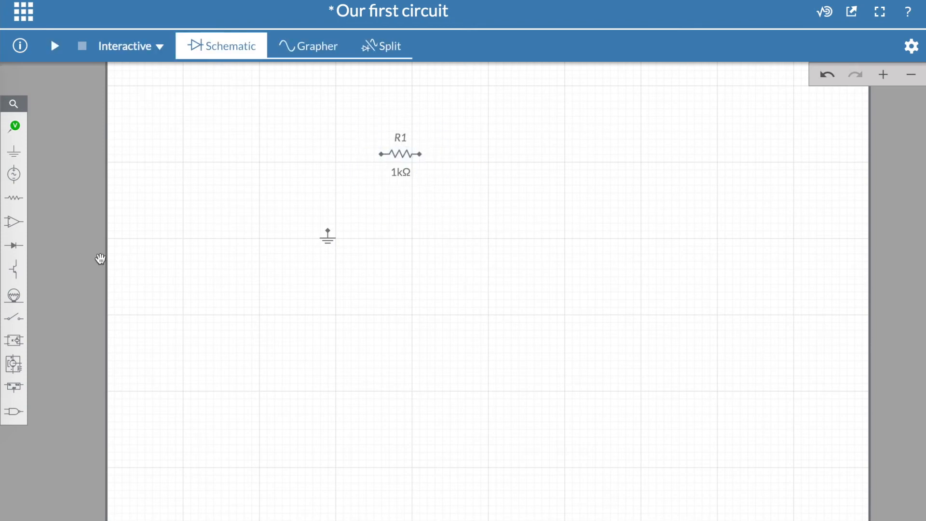
# Step: Place a DC voltage source above the ground symbol and wire it to the ground and to the resistor's left end
pyautogui.click(13, 174)
pyautogui.moveTo(79, 235); pyautogui.dragTo(328, 184)
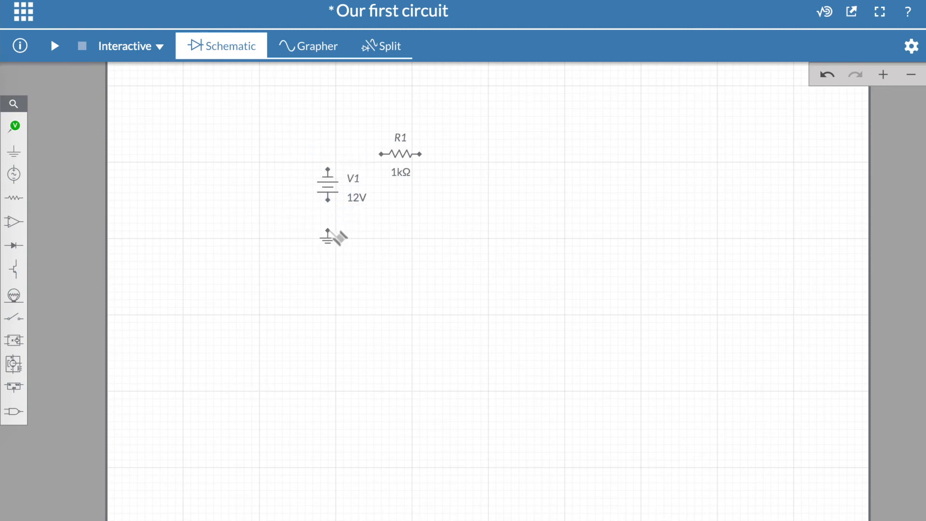
pyautogui.click(328, 231)
pyautogui.click(328, 199)
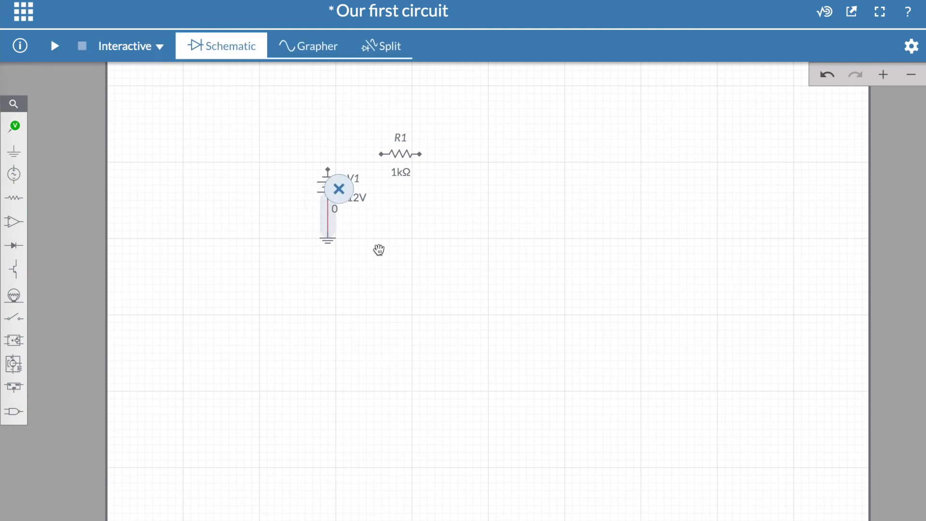
pyautogui.click(328, 170)
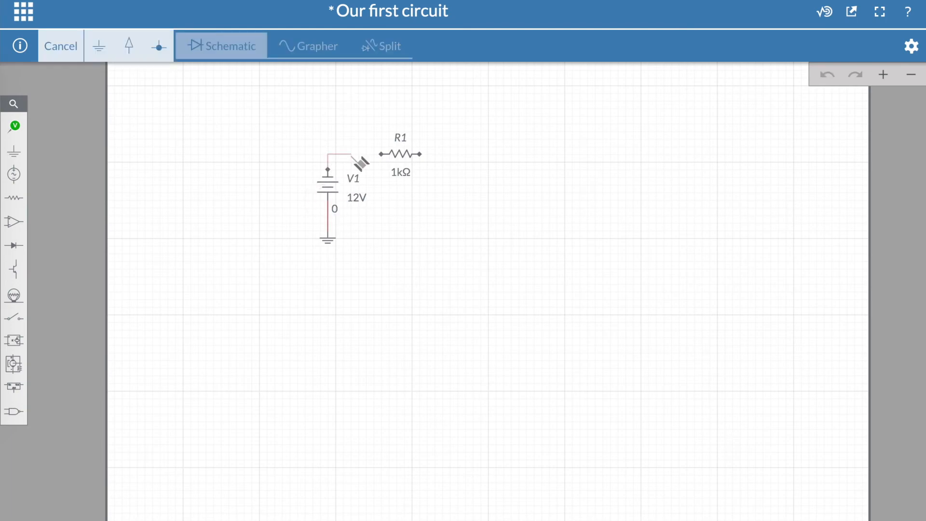
pyautogui.click(382, 154)
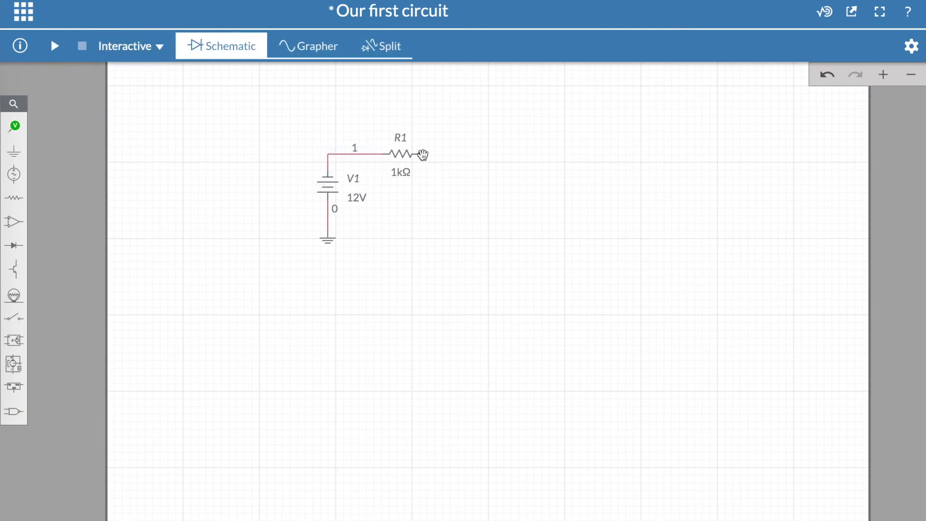
# Step: Wire the resistor's right end around and back to the ground node to close the loop
pyautogui.click(419, 154)
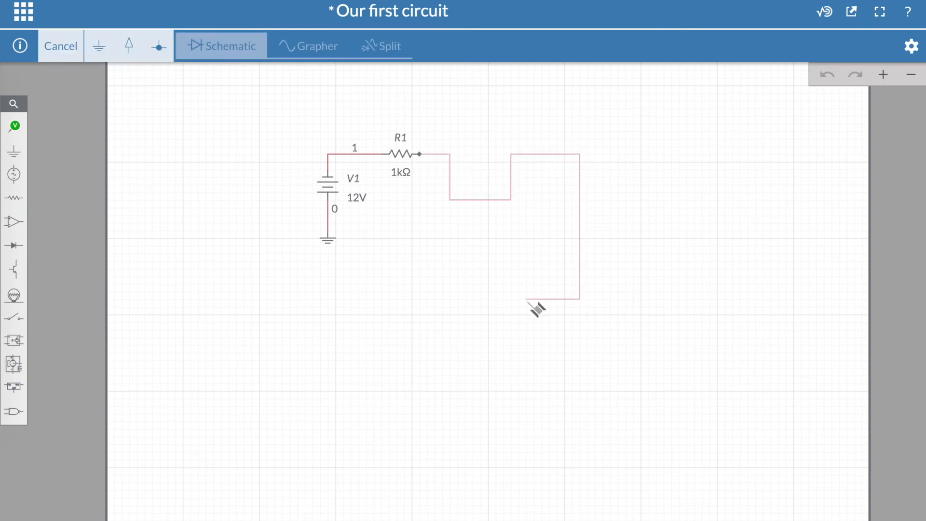
pyautogui.press('Escape')
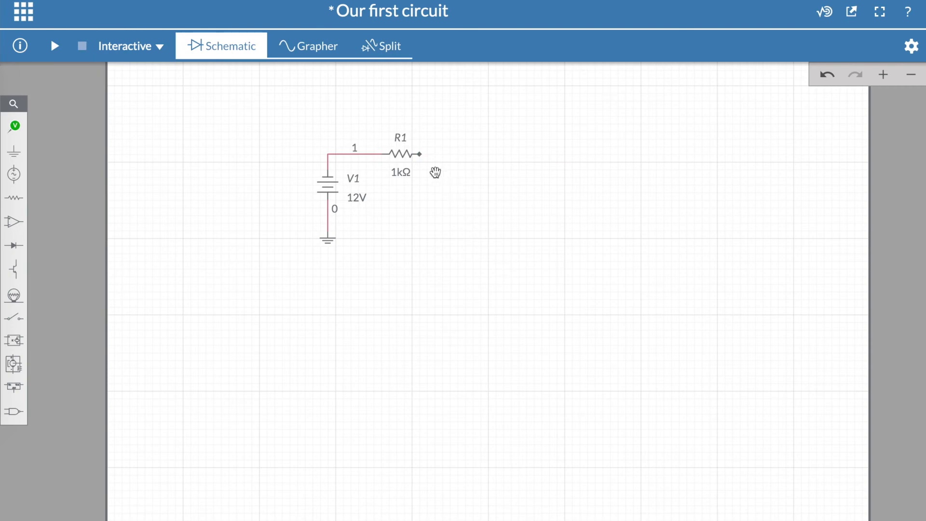
pyautogui.click(420, 154)
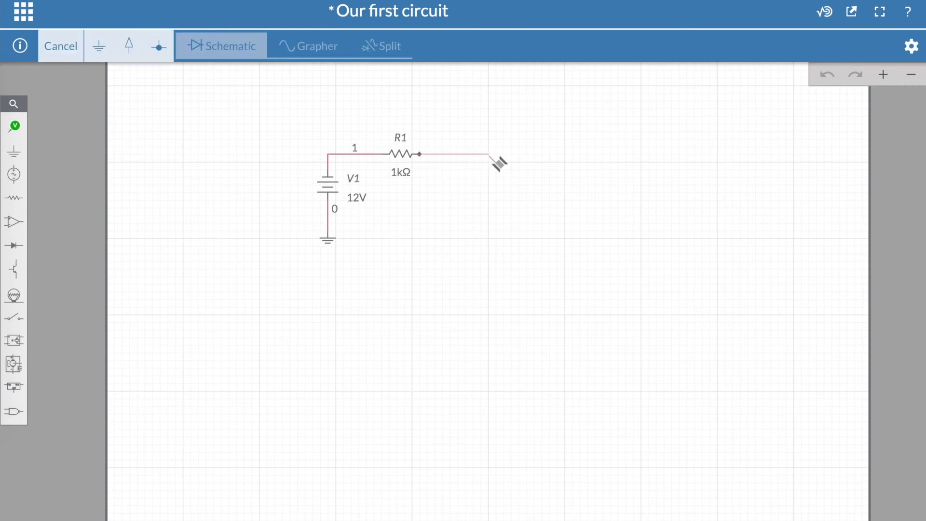
pyautogui.click(330, 239)
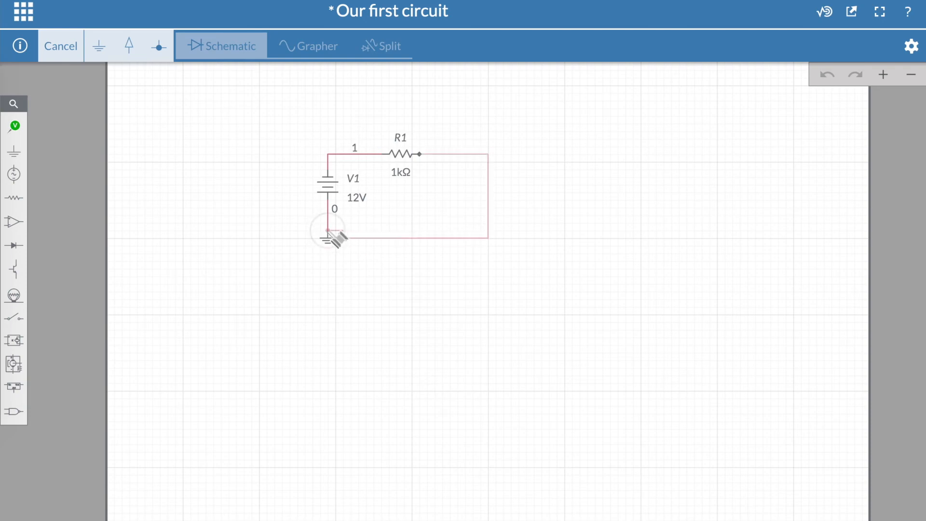
pyautogui.click(329, 232)
pyautogui.click(390, 287)
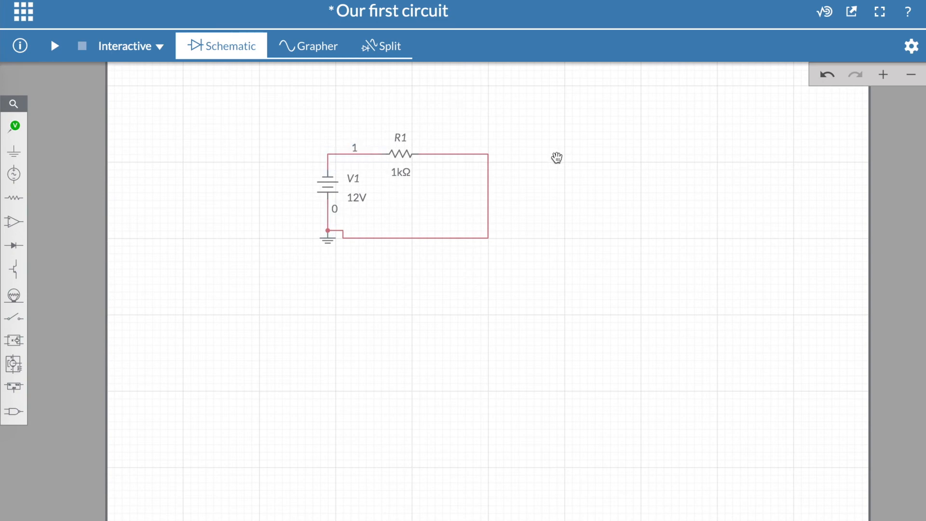
# Step: Set the resistor's value to 2.80 kΩ and the source's voltage to 12.0 V
pyautogui.click(401, 177)
pyautogui.moveTo(340, 251); pyautogui.dragTo(368, 238)
pyautogui.click(361, 201)
pyautogui.moveTo(274, 266)
pyautogui.mouseDown()
pyautogui.moveTo(410, 261)
pyautogui.moveTo(287, 269)
pyautogui.mouseUp()
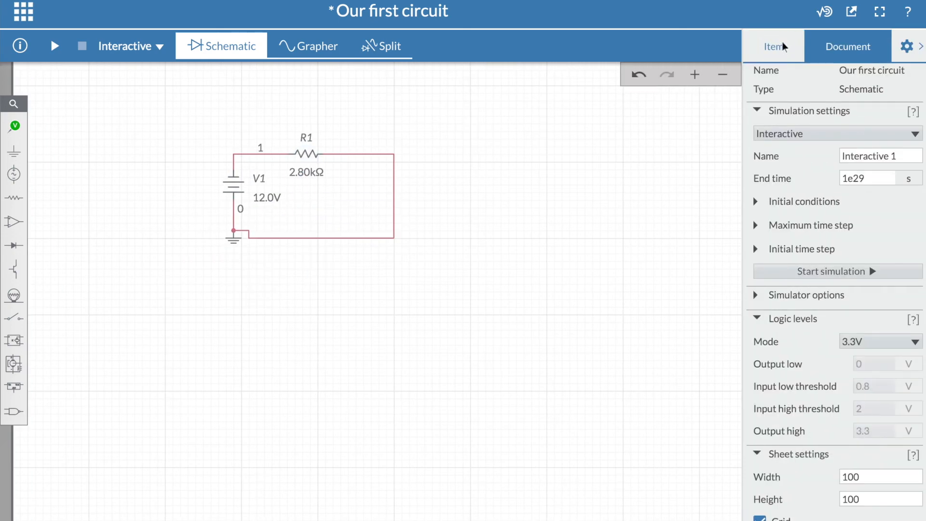
# Step: Rename the resistor as R and change its symbol to the rectangular one
pyautogui.click(784, 45)
pyautogui.click(309, 154)
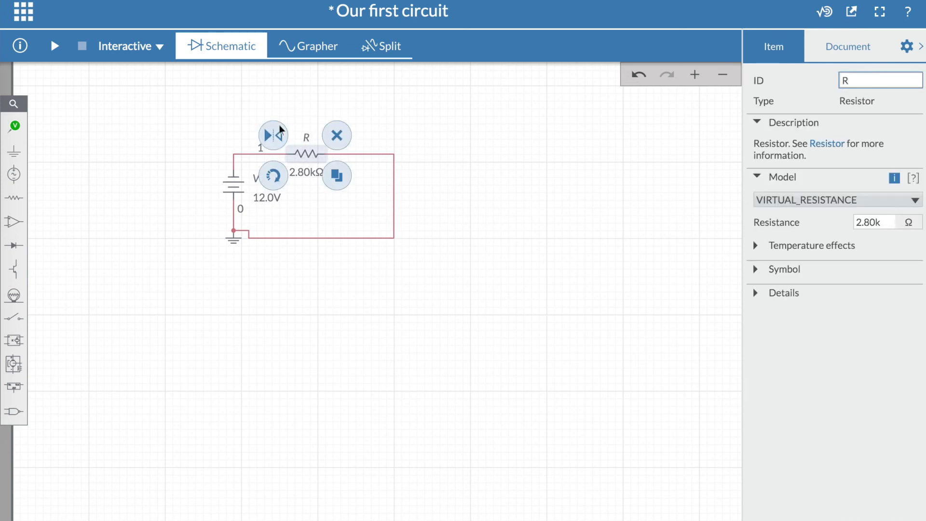
pyautogui.click(784, 269)
pyautogui.click(911, 318)
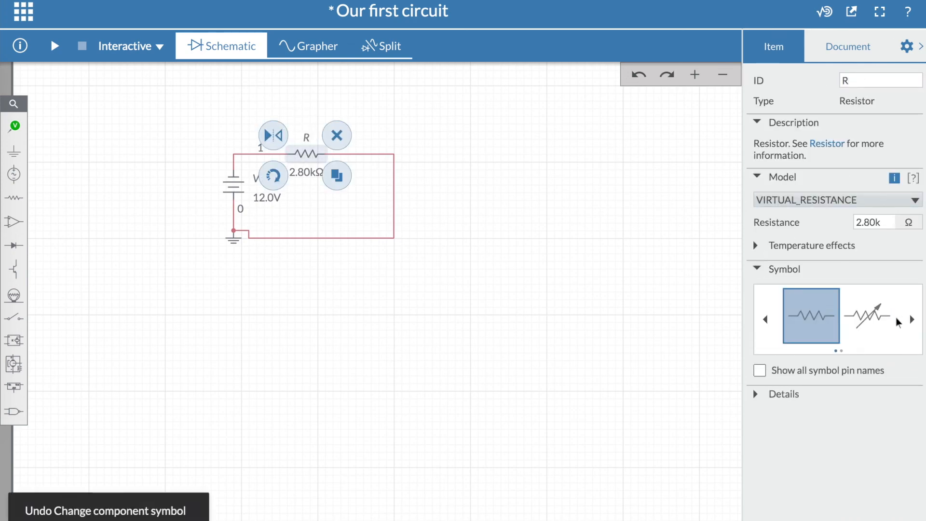
pyautogui.click(755, 270)
# Step: Set the resistance of R to 3.0 kΩ
pyautogui.click(866, 222)
pyautogui.press('BackSpace')
pyautogui.press('BackSpace')
pyautogui.press('BackSpace')
pyautogui.write('3.')
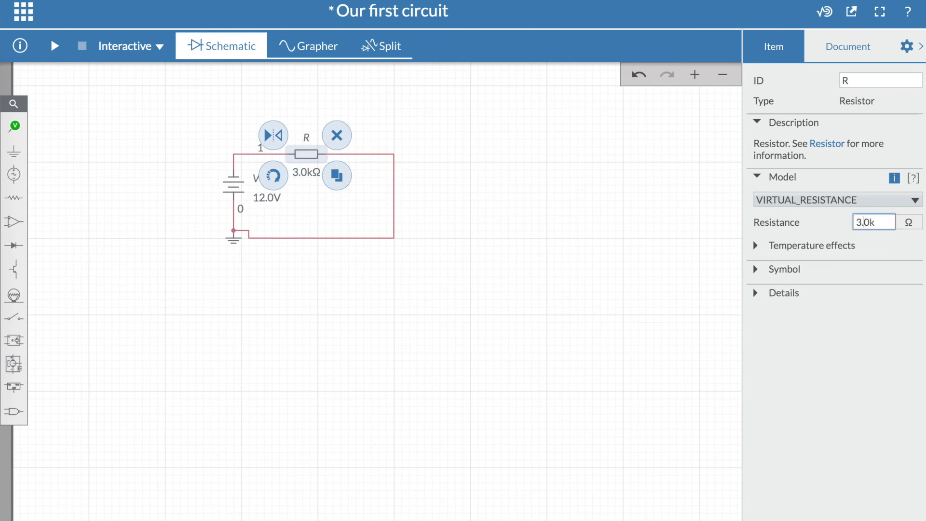
pyautogui.click(311, 306)
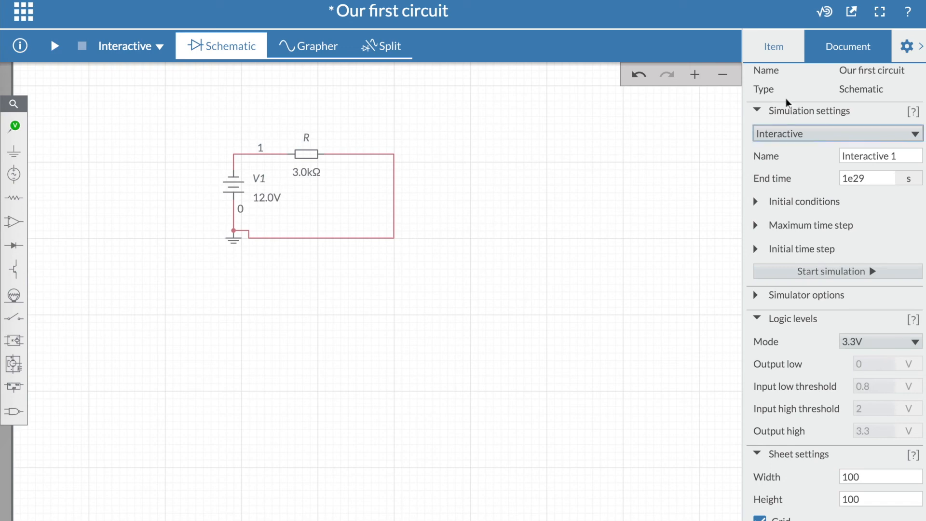
# Step: Place a voltage probe on the wire between the source and the resistor
pyautogui.click(921, 46)
pyautogui.click(874, 82)
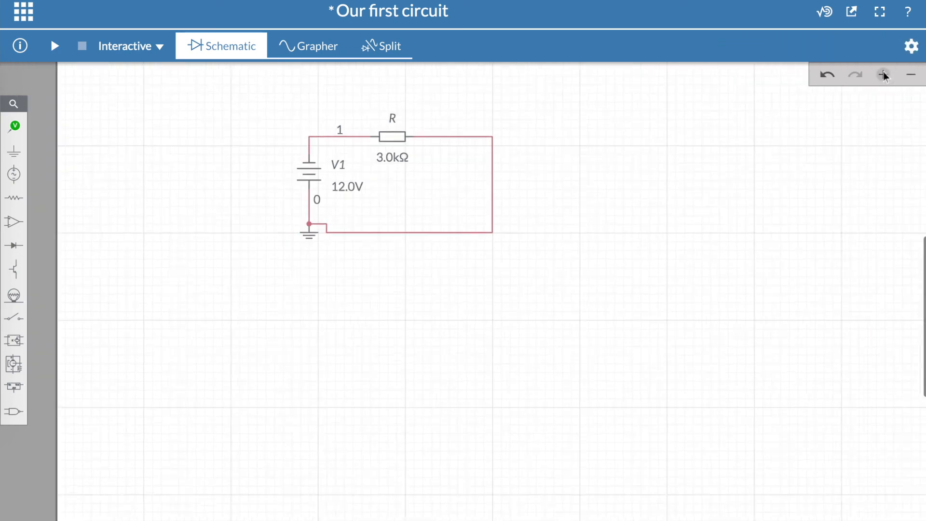
pyautogui.moveTo(516, 187); pyautogui.dragTo(581, 296)
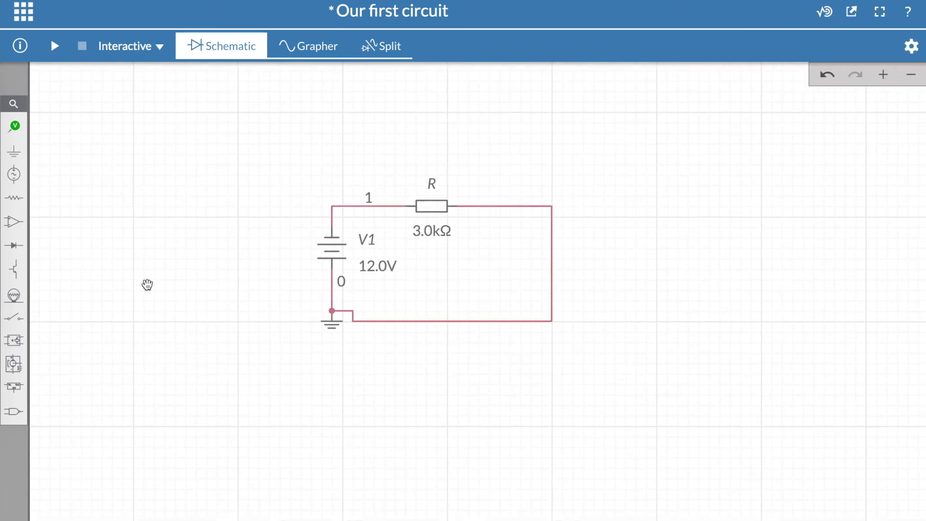
pyautogui.click(14, 127)
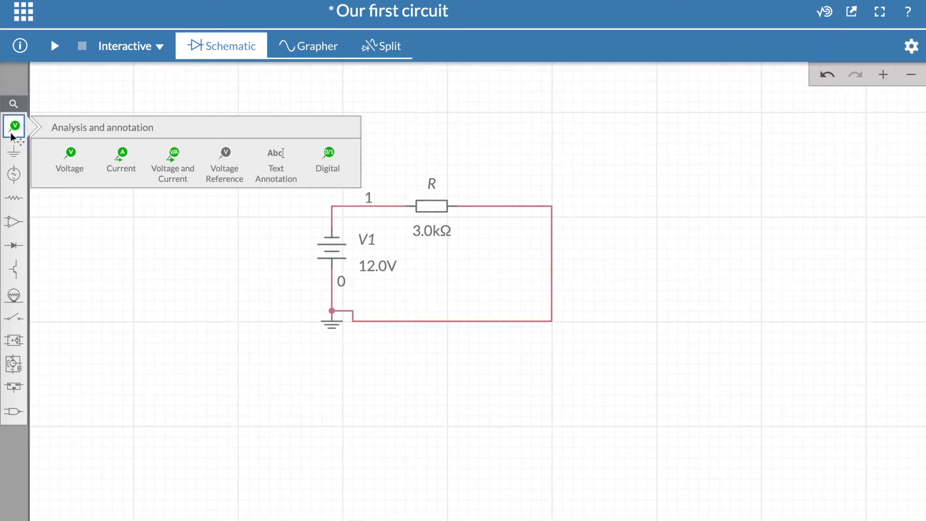
pyautogui.click(76, 164)
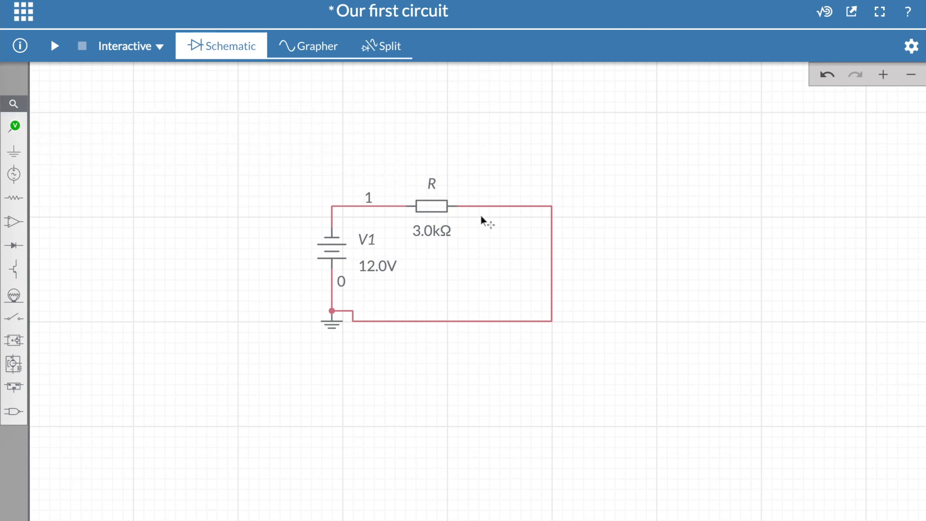
pyautogui.click(15, 127)
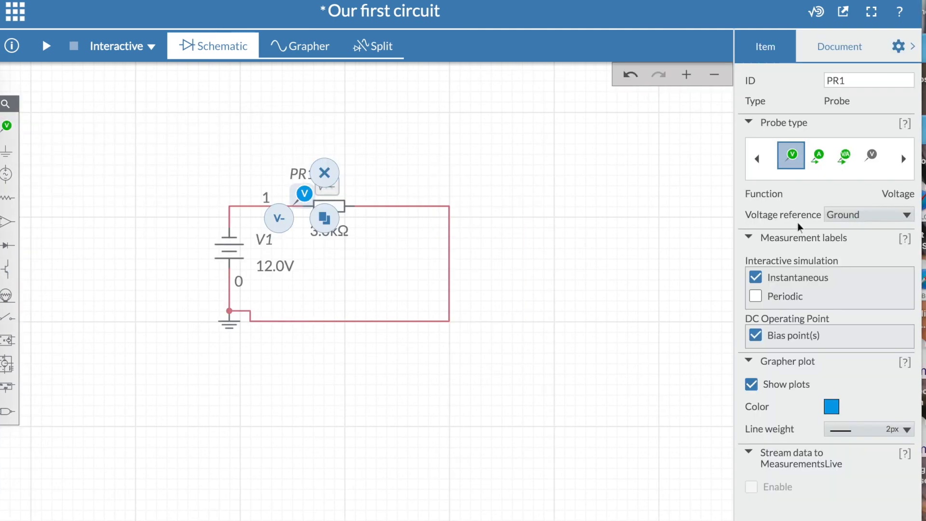
pyautogui.click(898, 49)
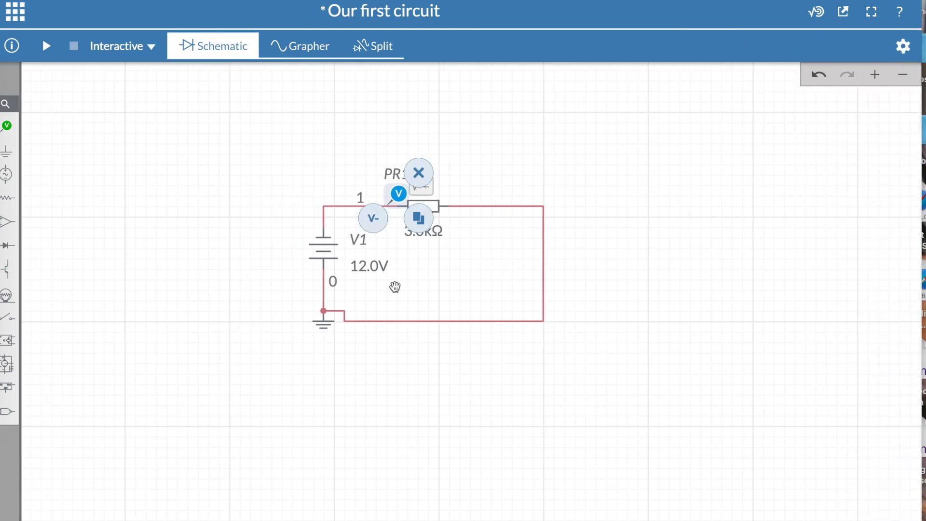
# Step: Simulate with the probe before the resistor, and again with the probe moved to the wire after it
pyautogui.click(47, 46)
pyautogui.click(73, 46)
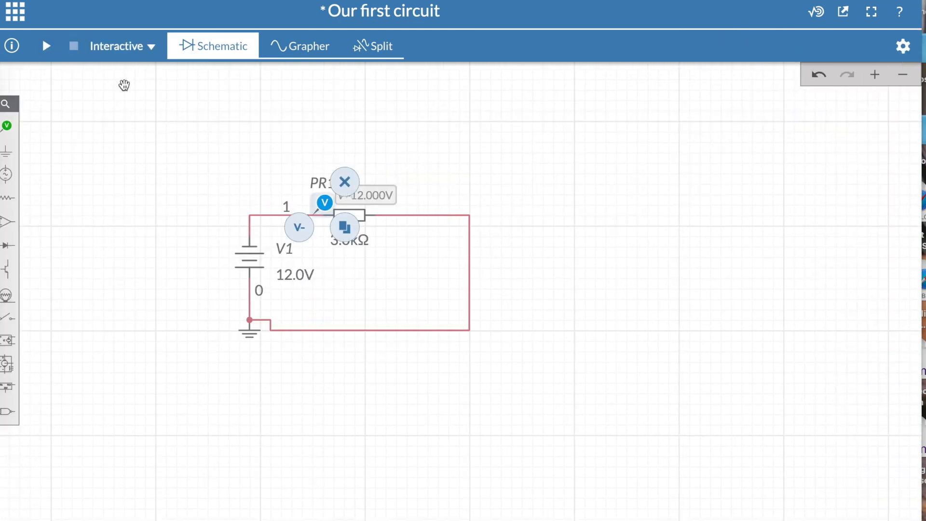
pyautogui.moveTo(327, 205); pyautogui.dragTo(404, 205)
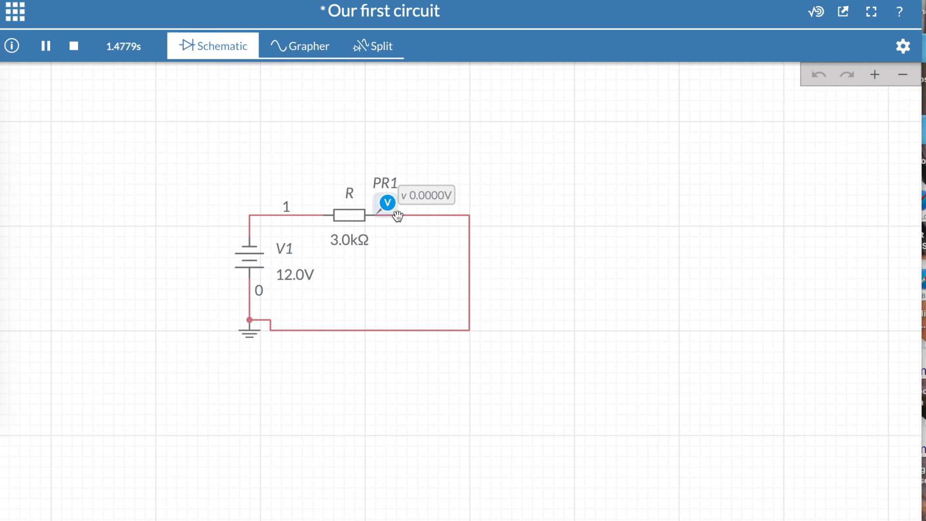
pyautogui.click(74, 46)
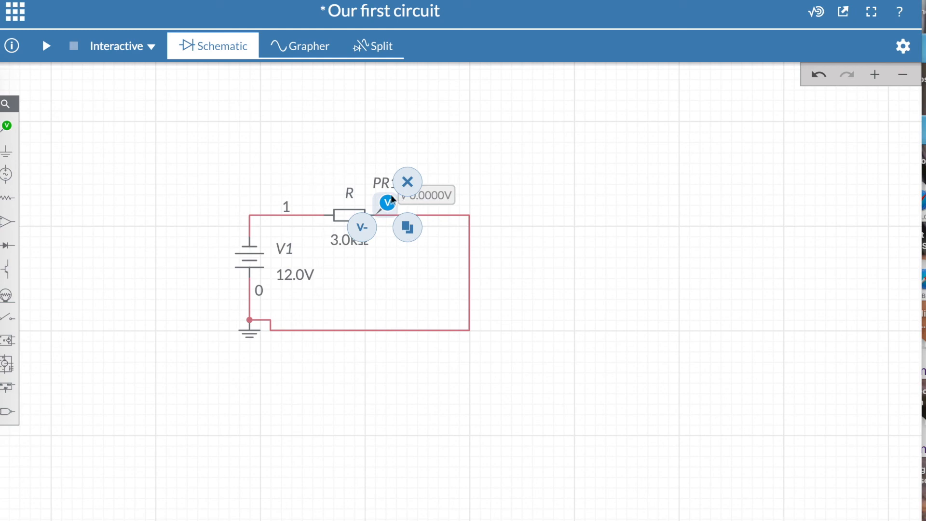
# Step: Place a voltage reference probe on the wire just left of the resistor
pyautogui.click(8, 134)
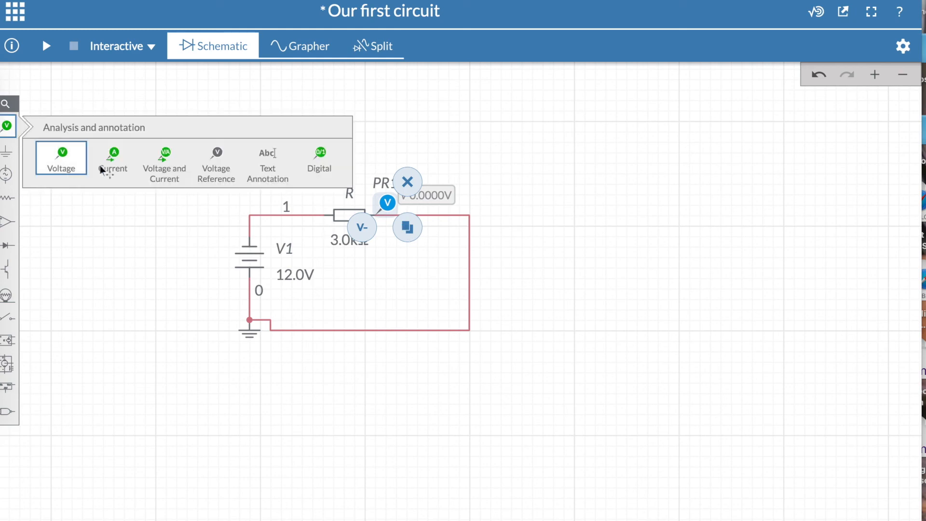
pyautogui.click(217, 156)
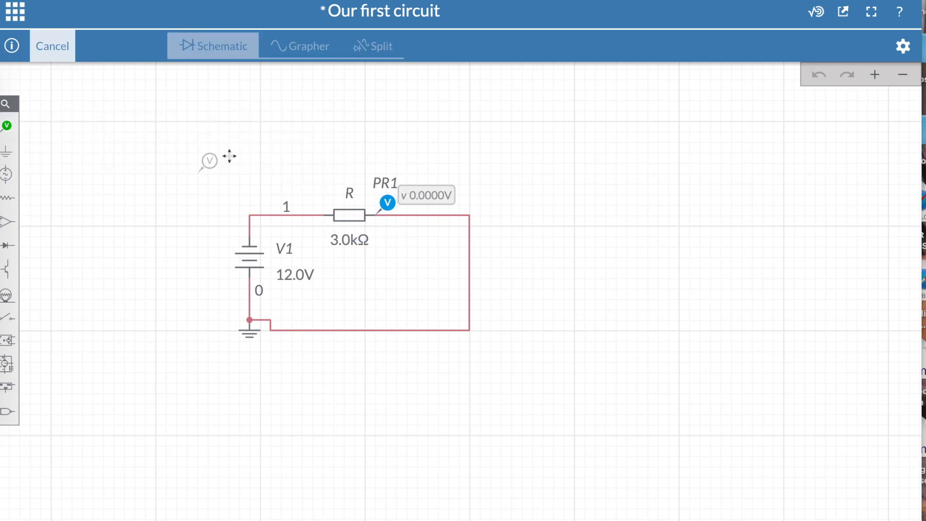
pyautogui.click(331, 195)
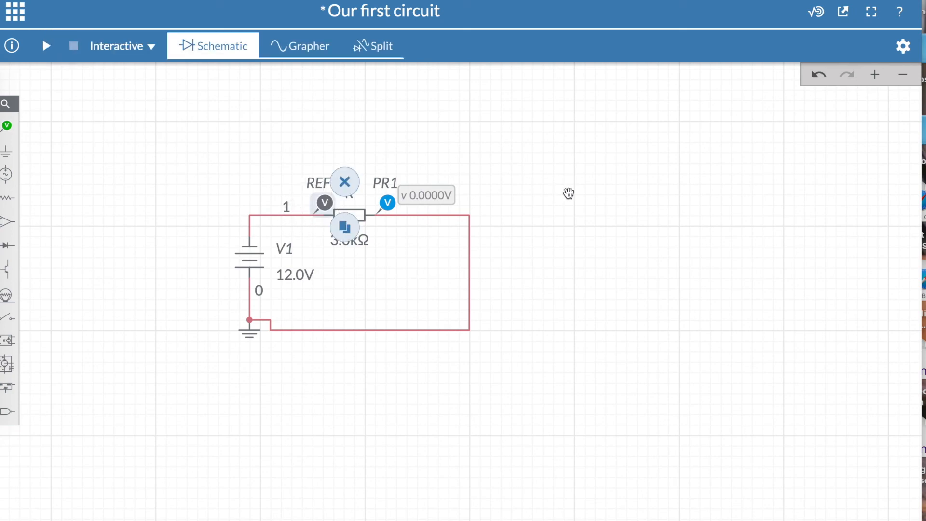
pyautogui.click(562, 197)
# Step: Set the voltage reference of probe PR1 to REF1 and start the interactive simulation
pyautogui.click(386, 204)
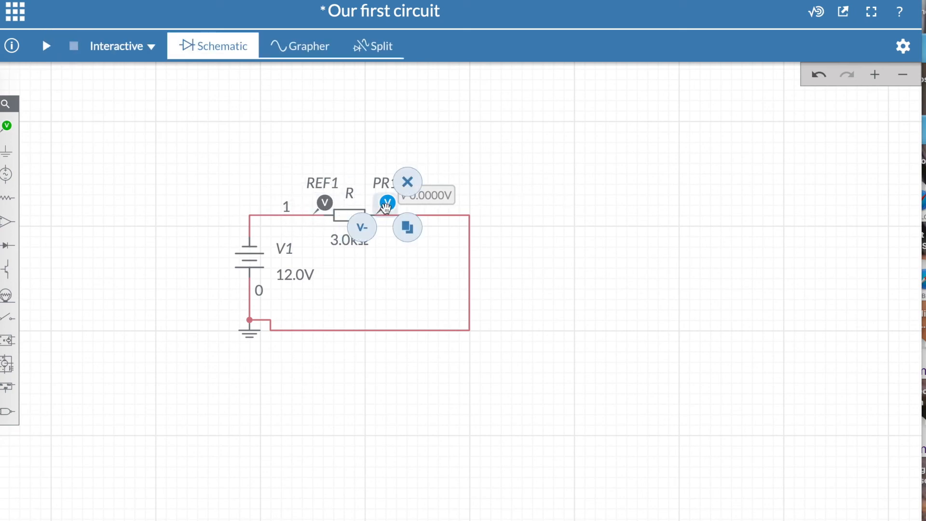
pyautogui.doubleClick(385, 207)
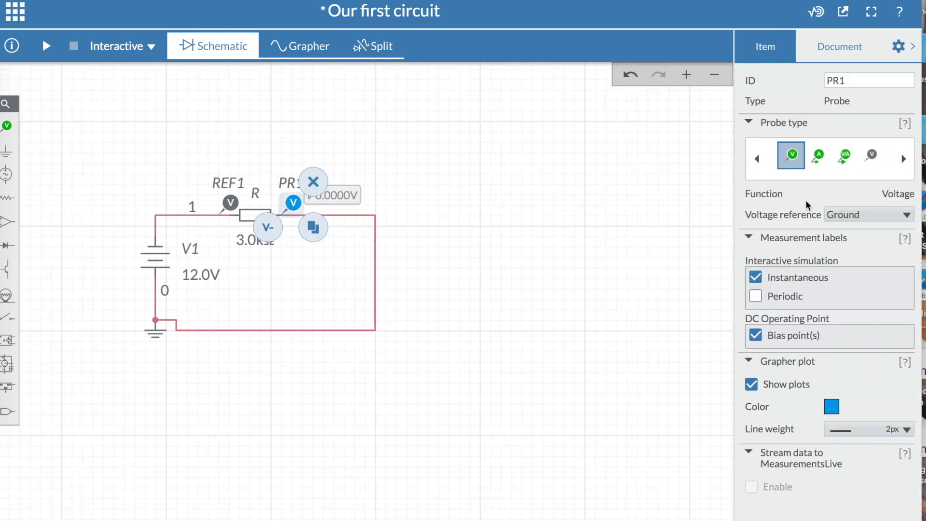
pyautogui.click(855, 221)
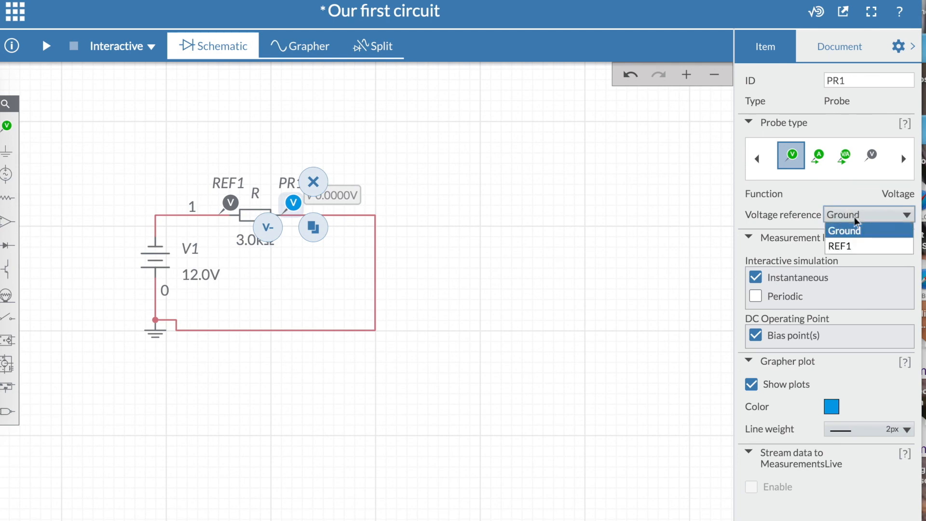
pyautogui.click(851, 244)
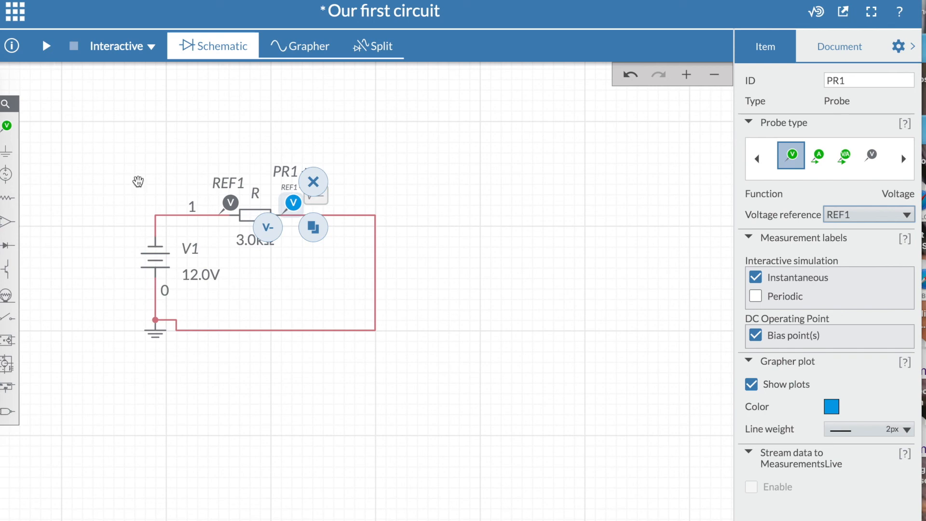
pyautogui.click(164, 169)
pyautogui.click(47, 46)
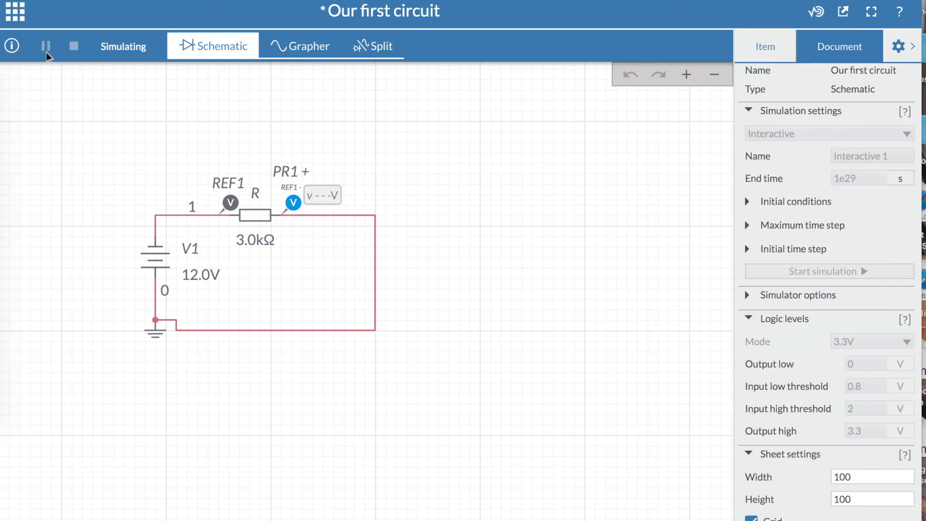